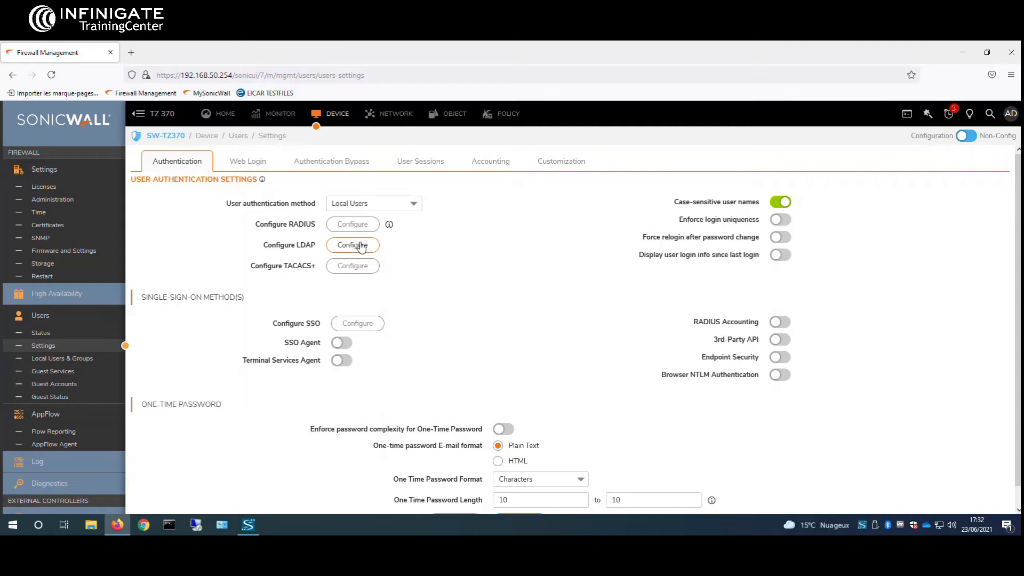
Step: Delete the existing LDAP server entry from the LDAP configuration
click(367, 248)
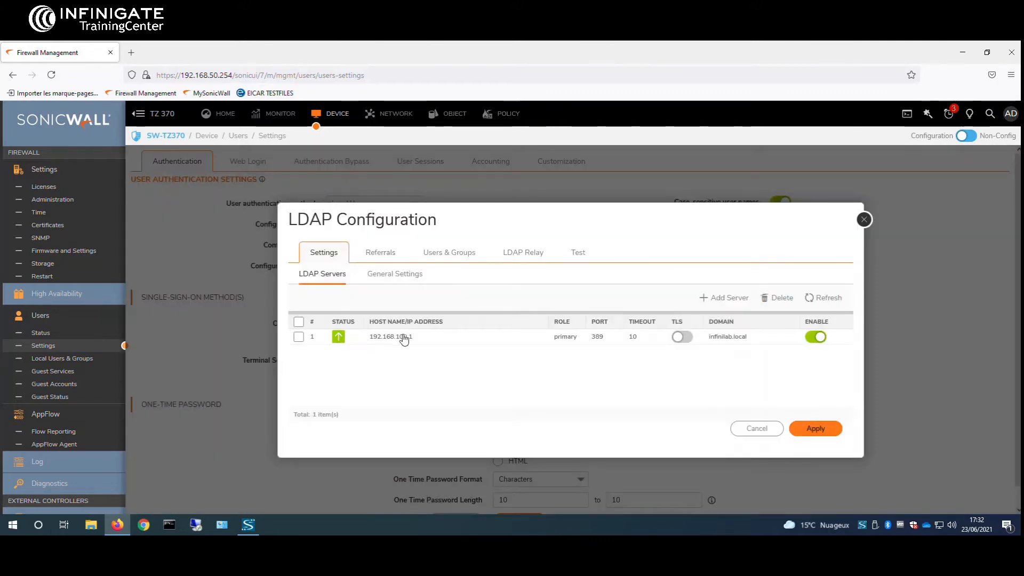
click(841, 338)
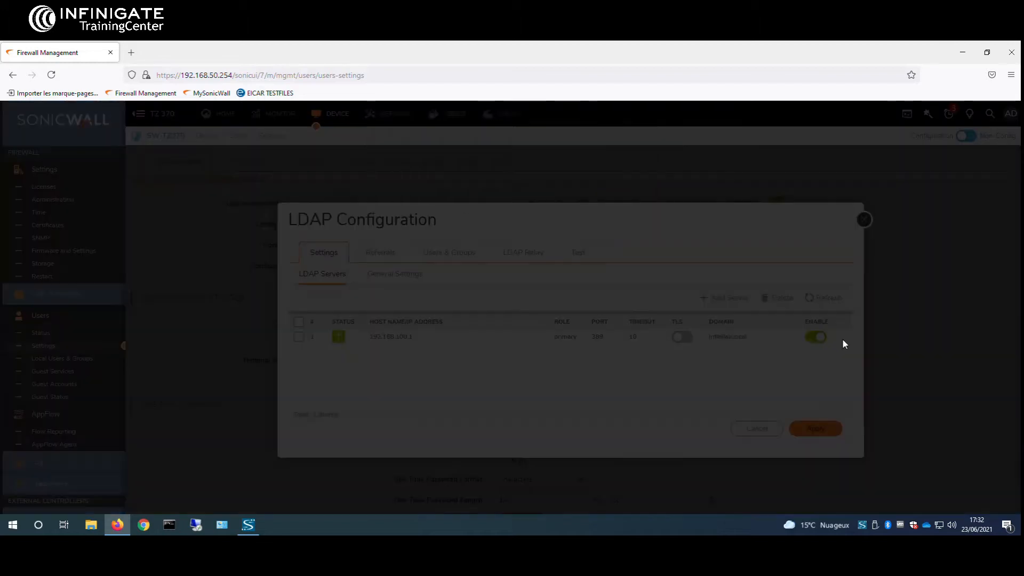
click(607, 166)
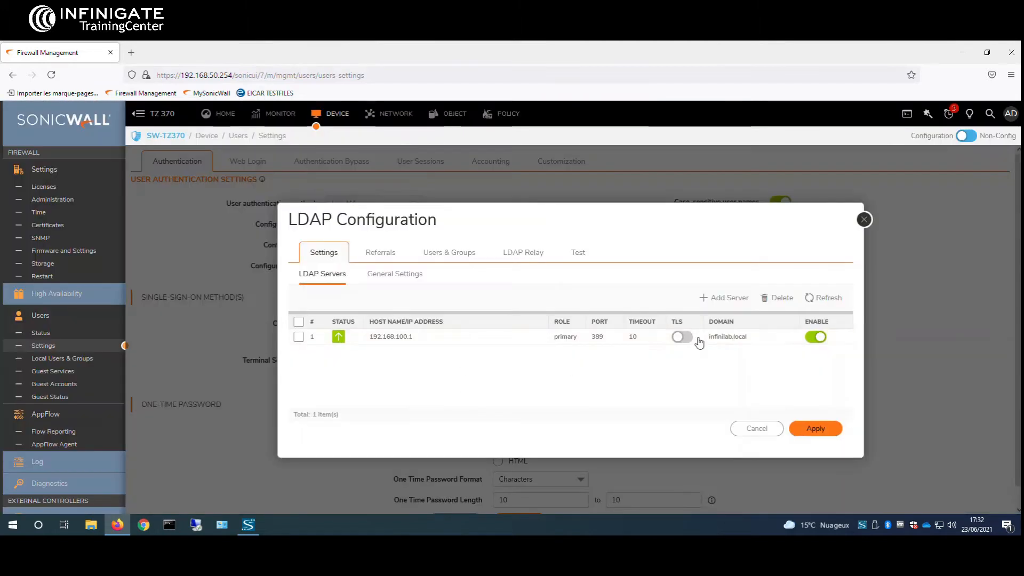
Step: Add a new LDAP server at 192.168.100.1 with Use TLS (SSL) turned off
click(715, 302)
click(540, 336)
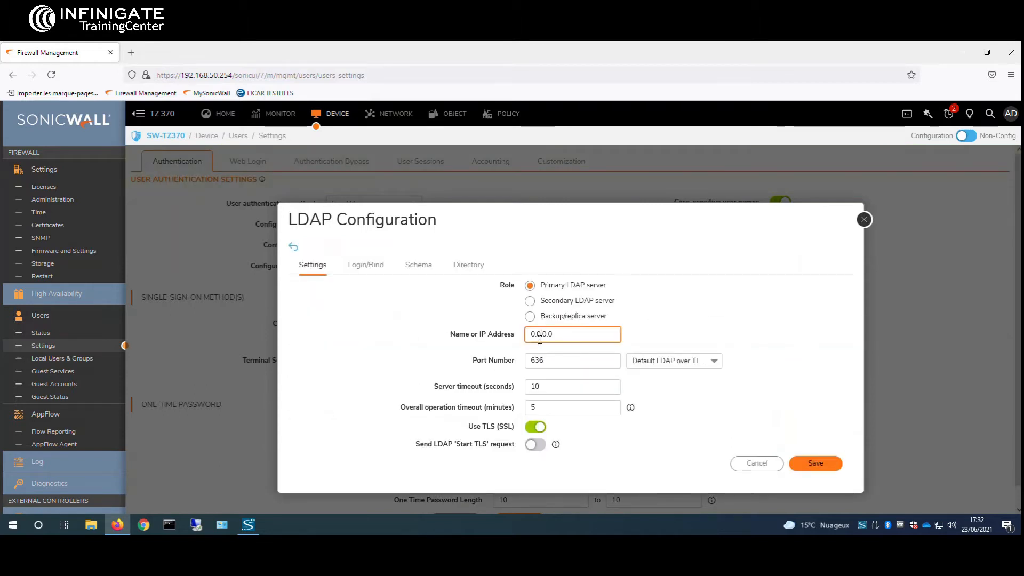
triple_click(576, 337)
text(192.168.100.1)
click(537, 429)
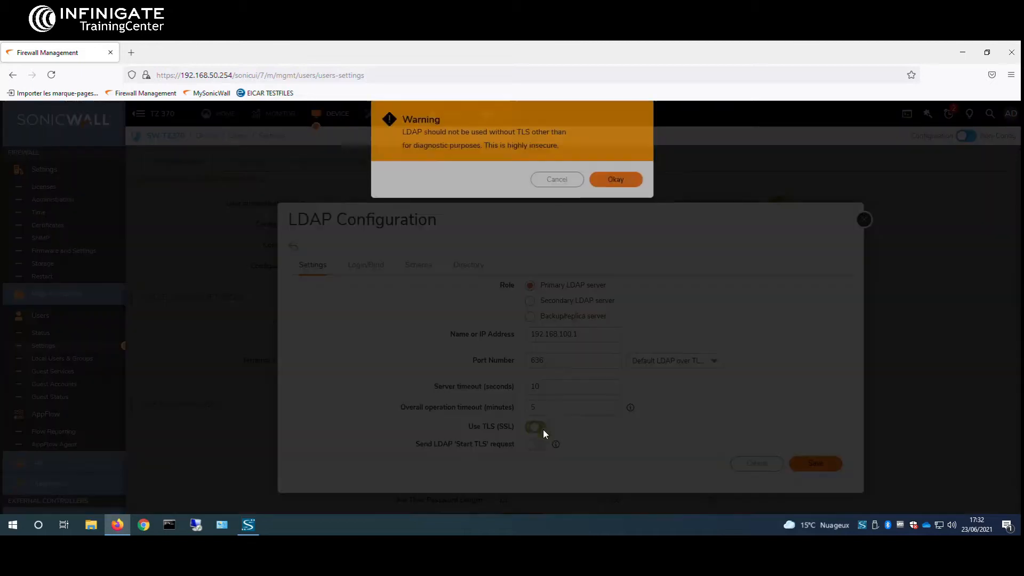
click(536, 427)
click(622, 184)
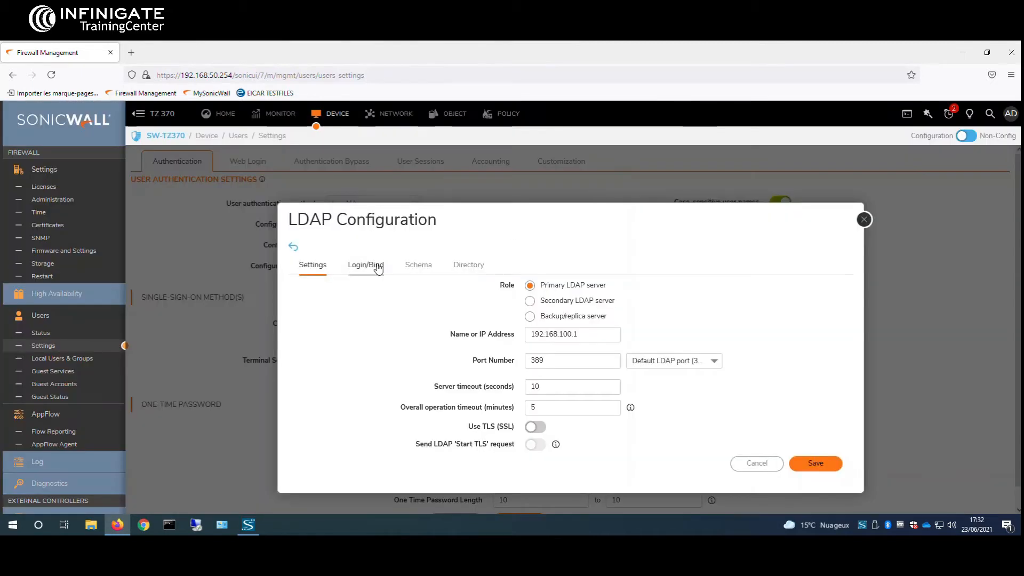
Step: Set the primary domain to infinilab.local and auto-configure the user and group trees
click(373, 263)
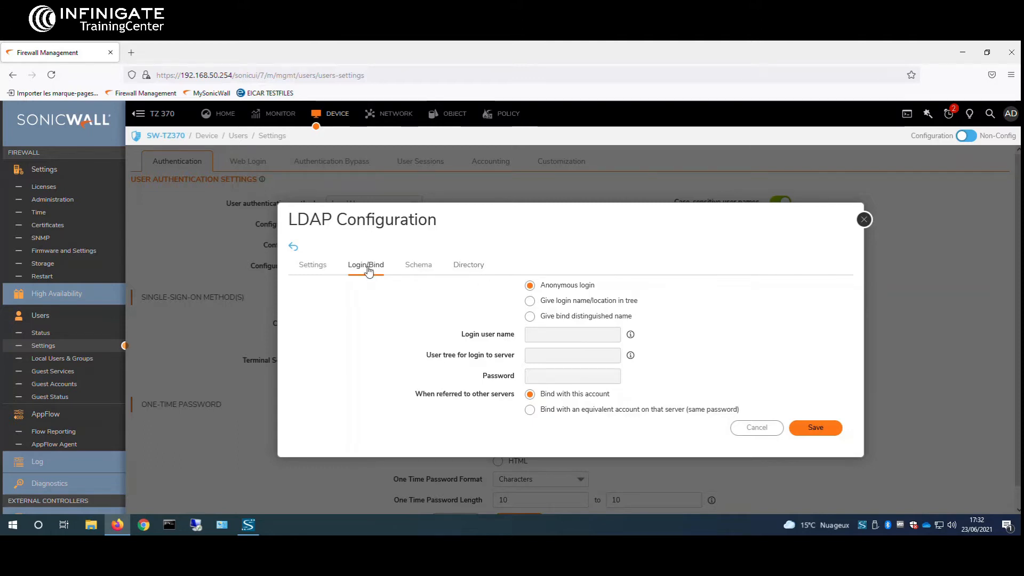
click(458, 265)
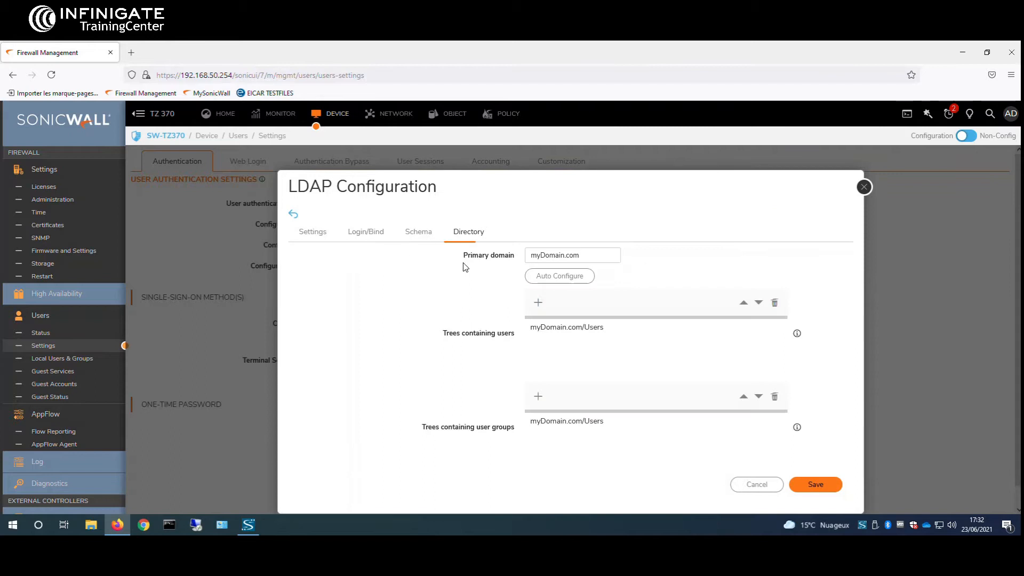
triple_click(550, 259)
text(infinilab.local)
click(575, 277)
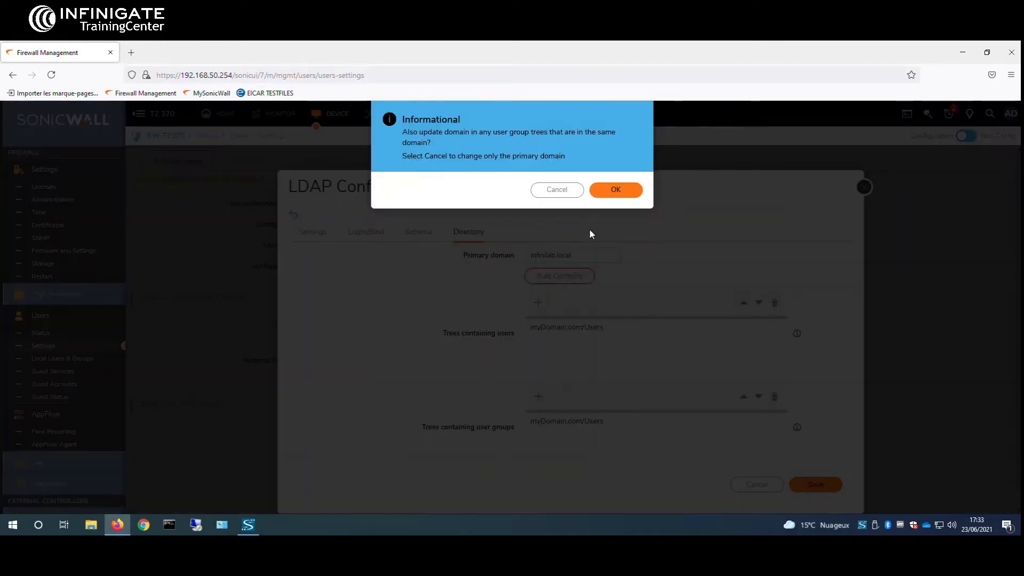
click(605, 194)
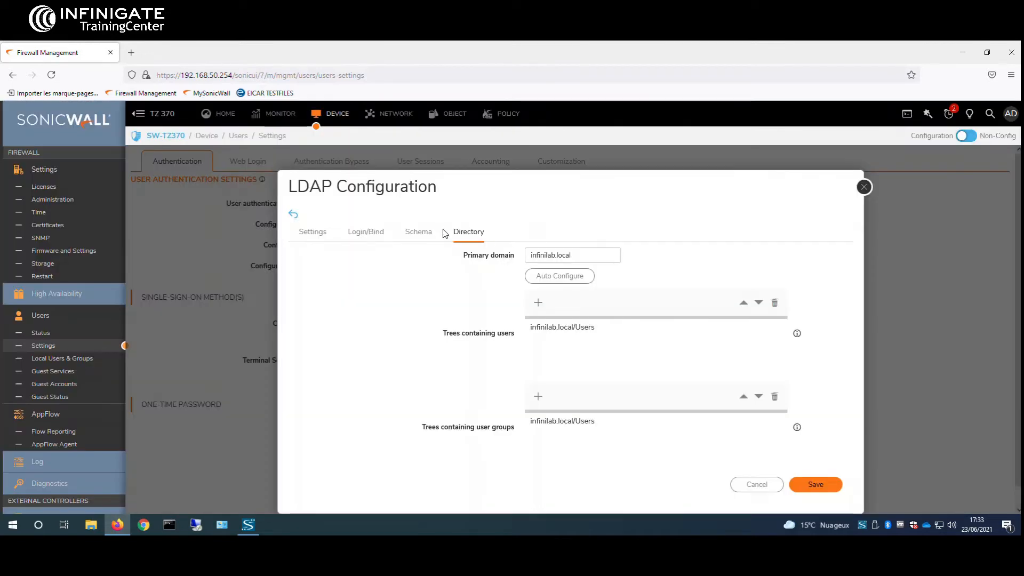
Step: Bind with login name 'adminis' in tree infinilab.local/Users and enter the bind password
click(373, 233)
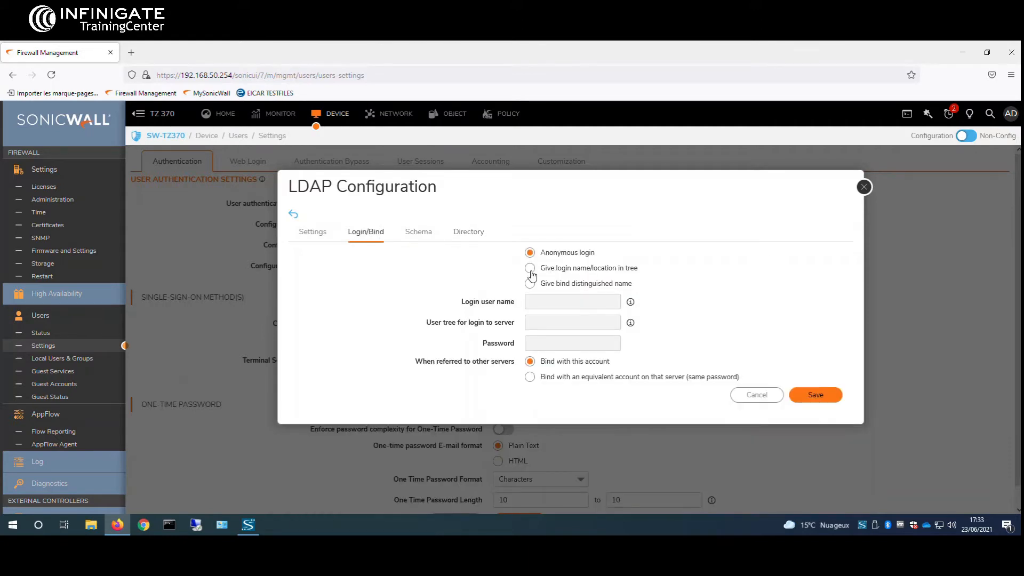
click(530, 269)
click(570, 326)
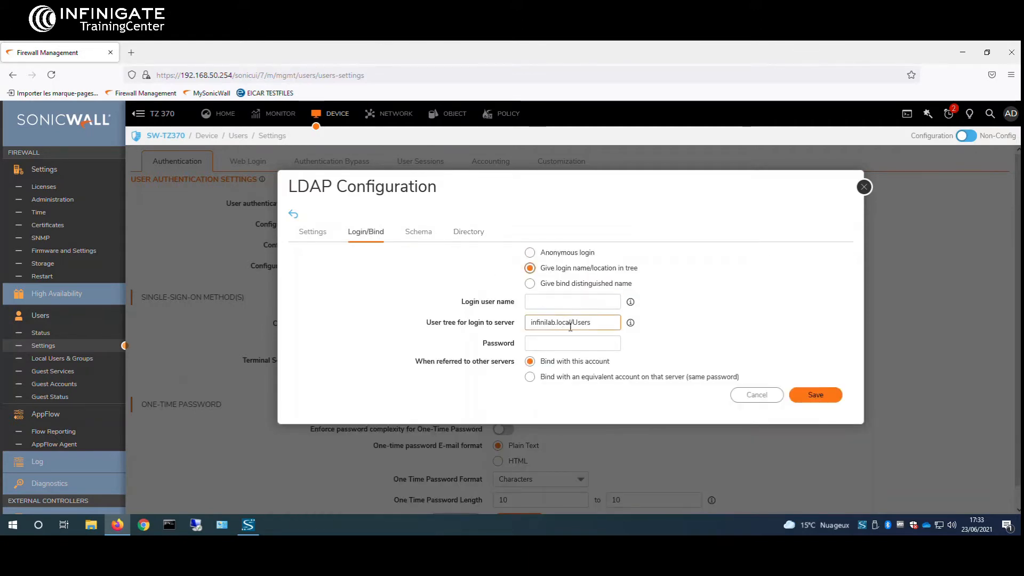
drag(534, 322, 597, 319)
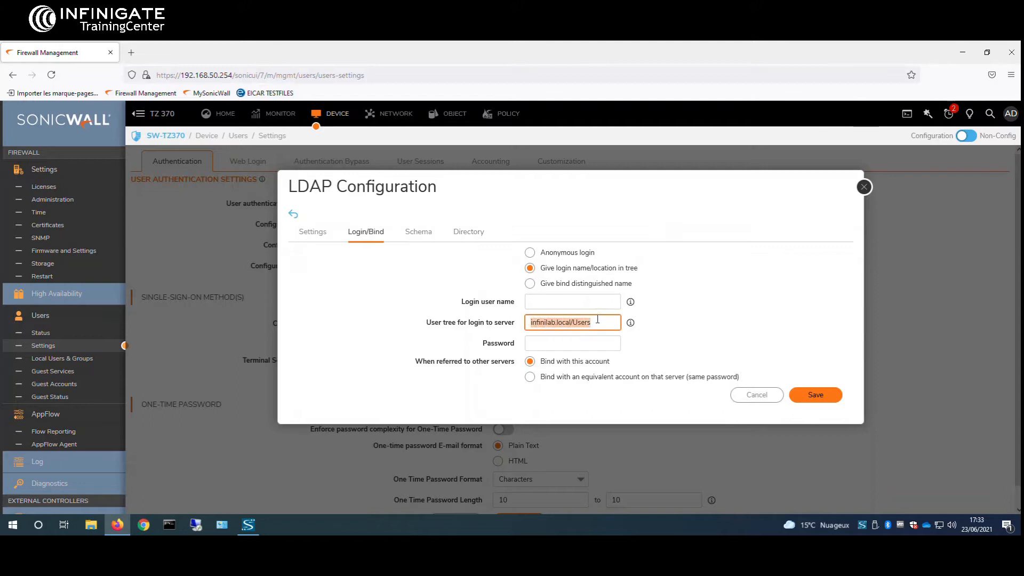
key(shift+Tab)
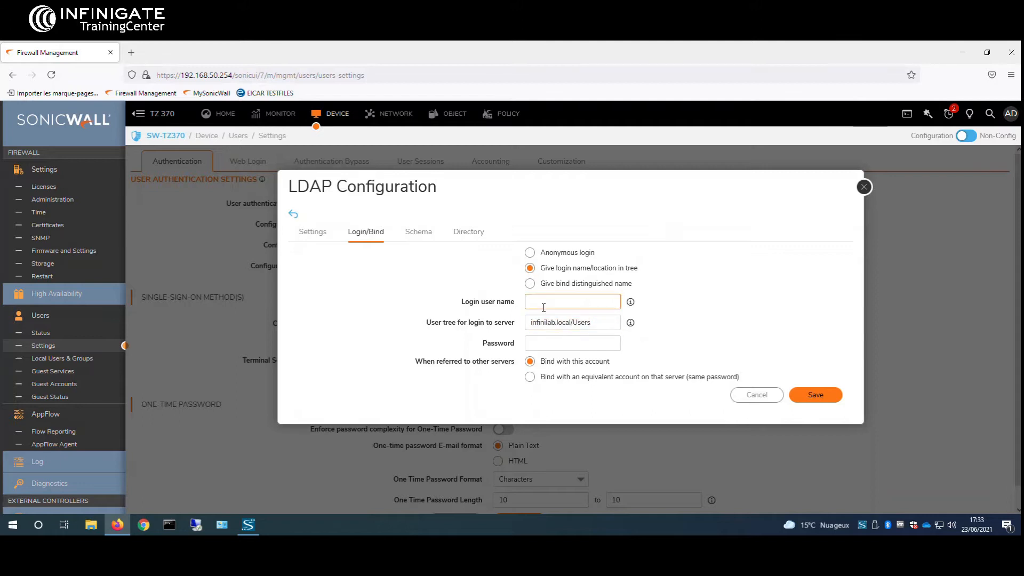
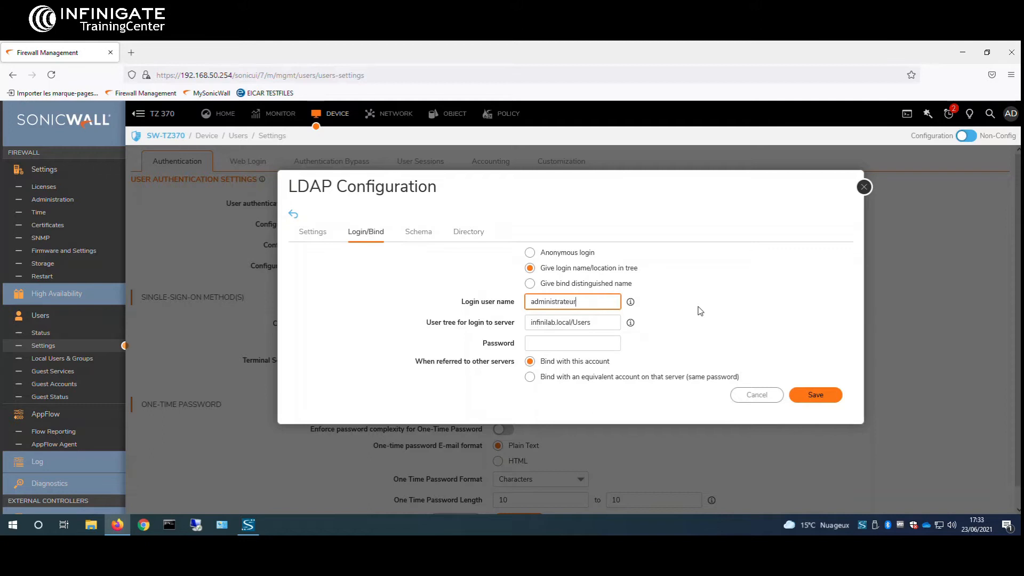
key(Tab)
key(Tab)
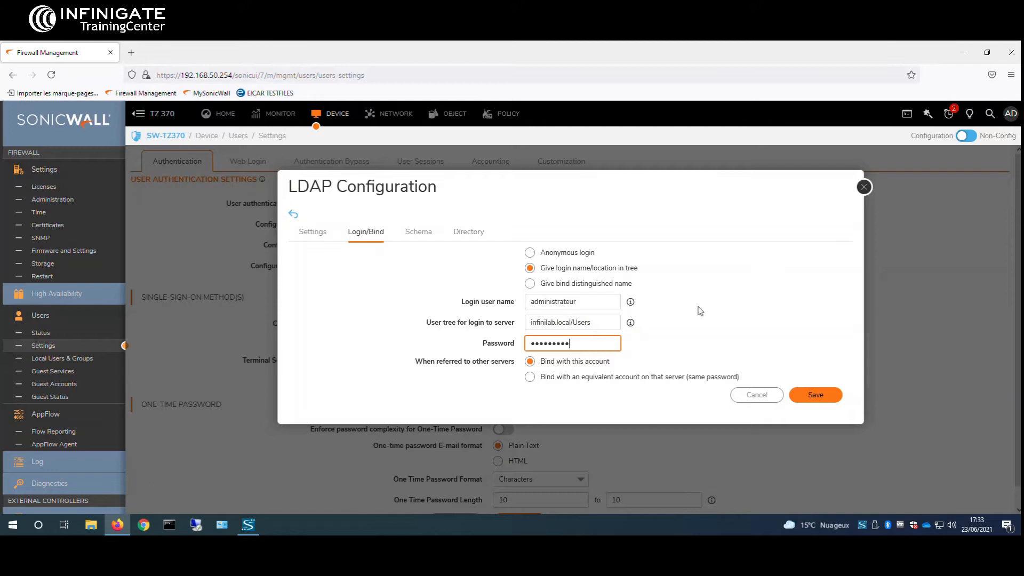
click(471, 231)
Step: Review the Schema and Directory tabs, then save the 192.168.100.1 LDAP server
click(424, 231)
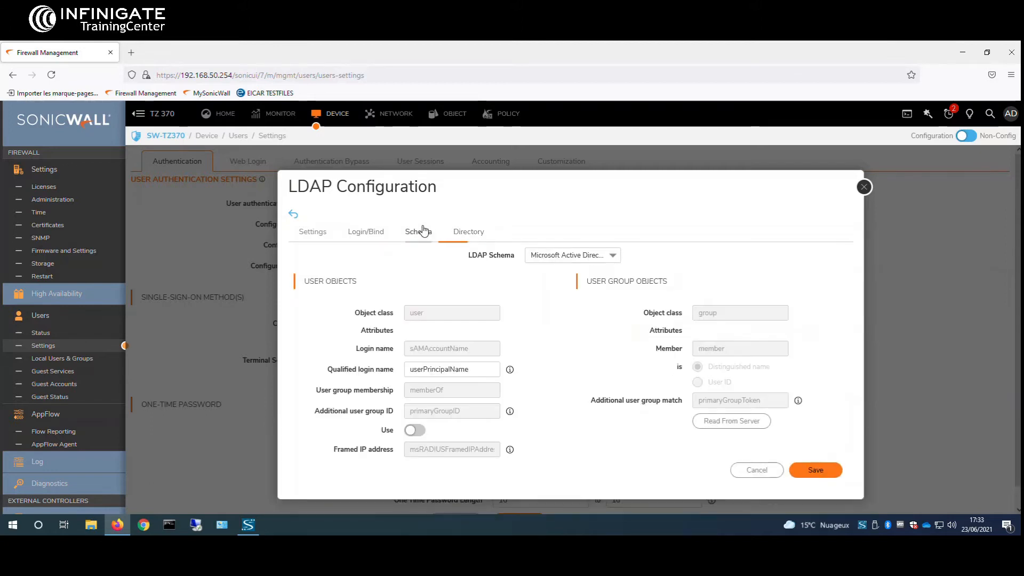
click(461, 231)
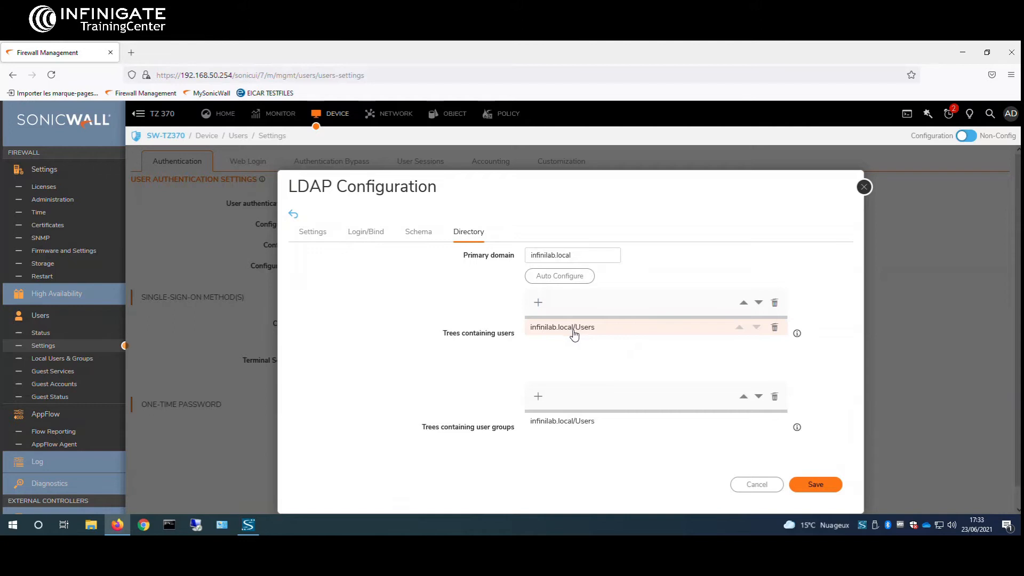
click(313, 231)
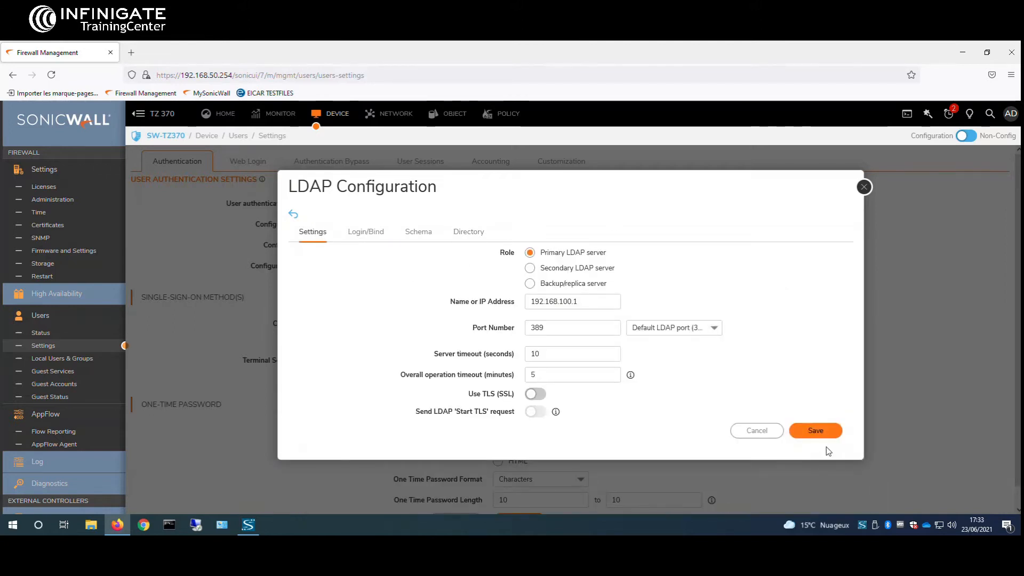
click(816, 434)
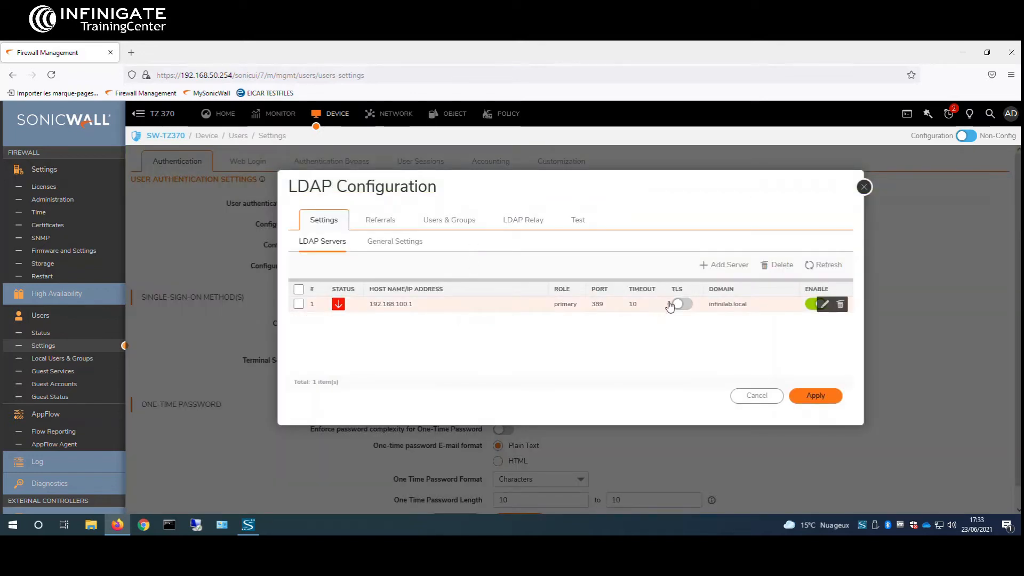
Step: Toggle the 192.168.100.1 server off and on, re-enter its bind password, save, and close
click(816, 309)
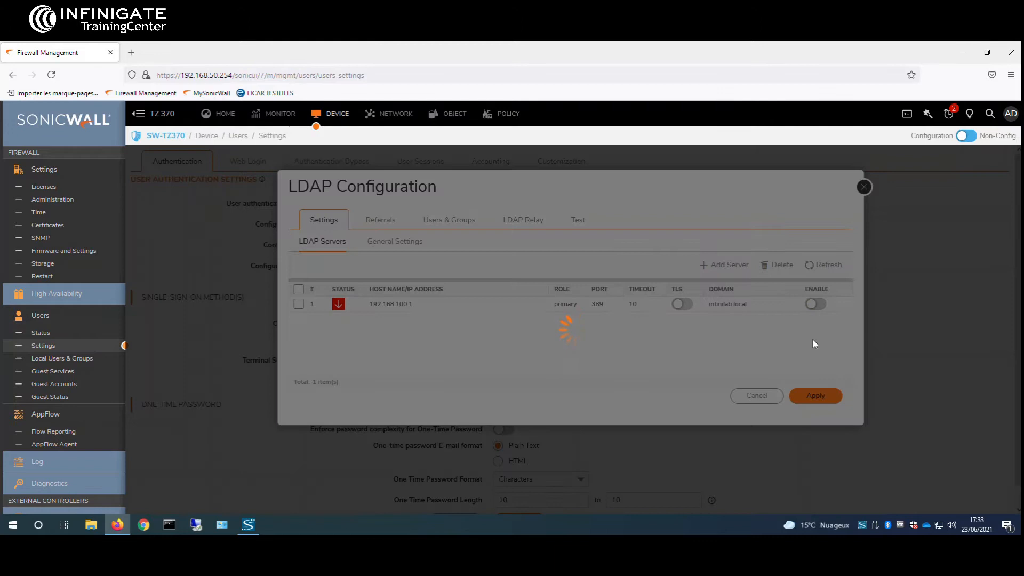
click(816, 312)
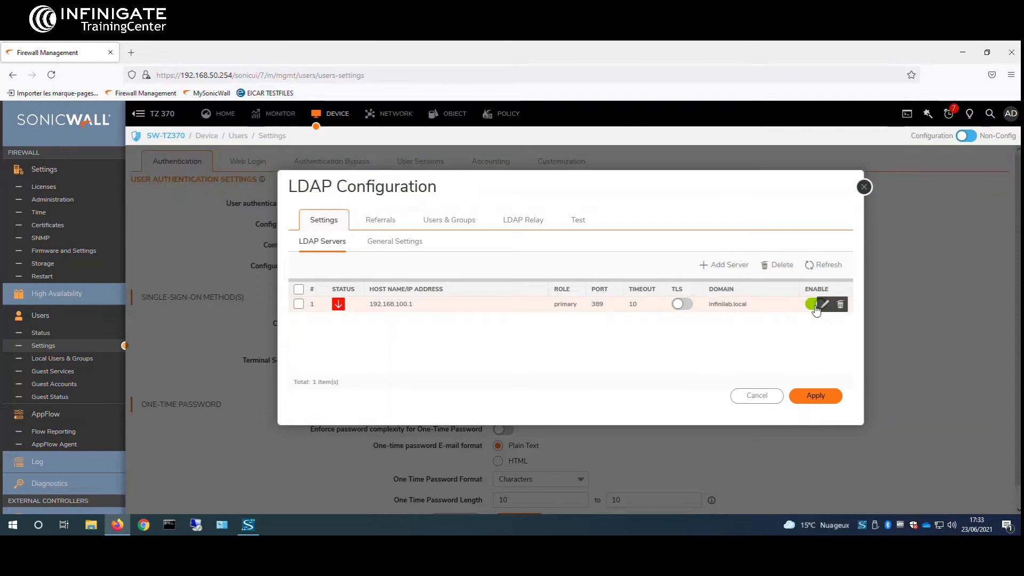
click(823, 304)
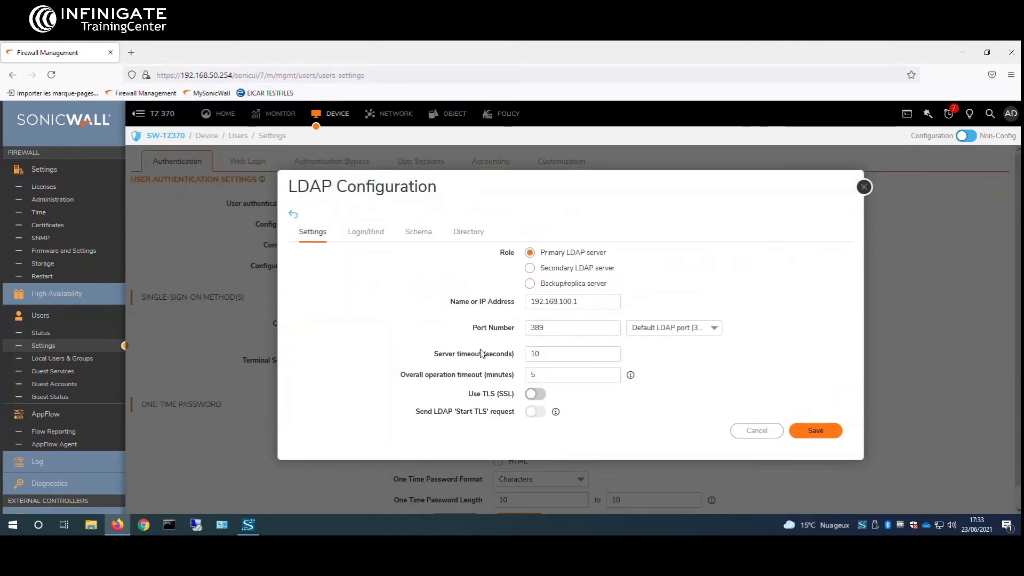
click(366, 235)
click(559, 343)
text(**********)
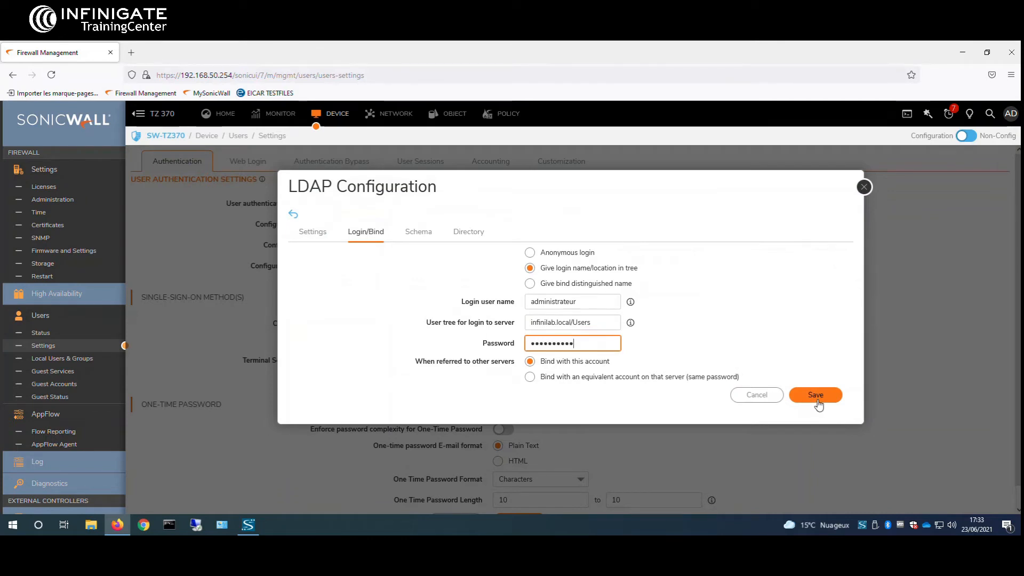
click(818, 397)
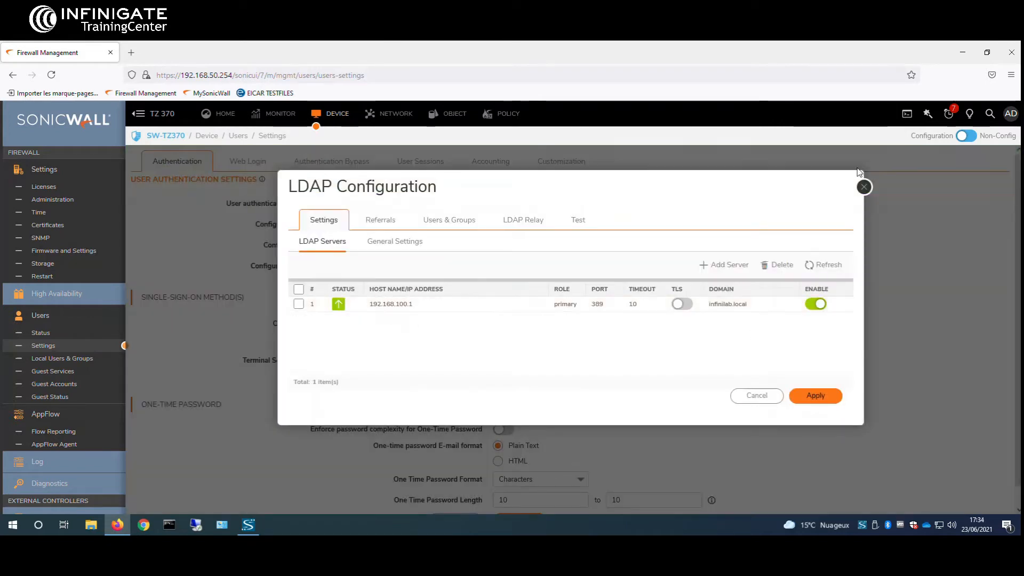
click(864, 187)
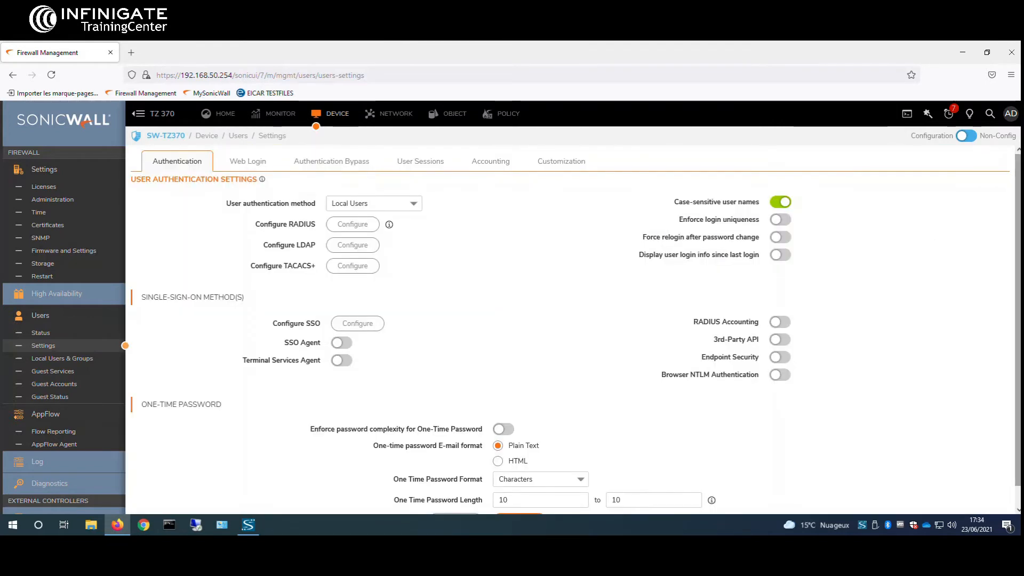
Step: Choose LDAP + Local Users as the user authentication method and accept the change
click(412, 204)
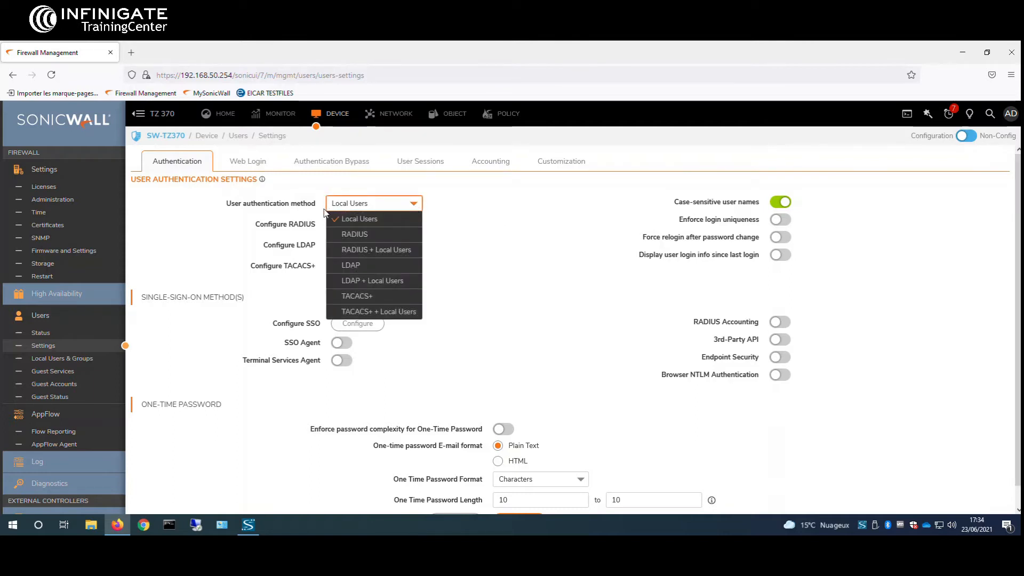
click(377, 283)
click(597, 179)
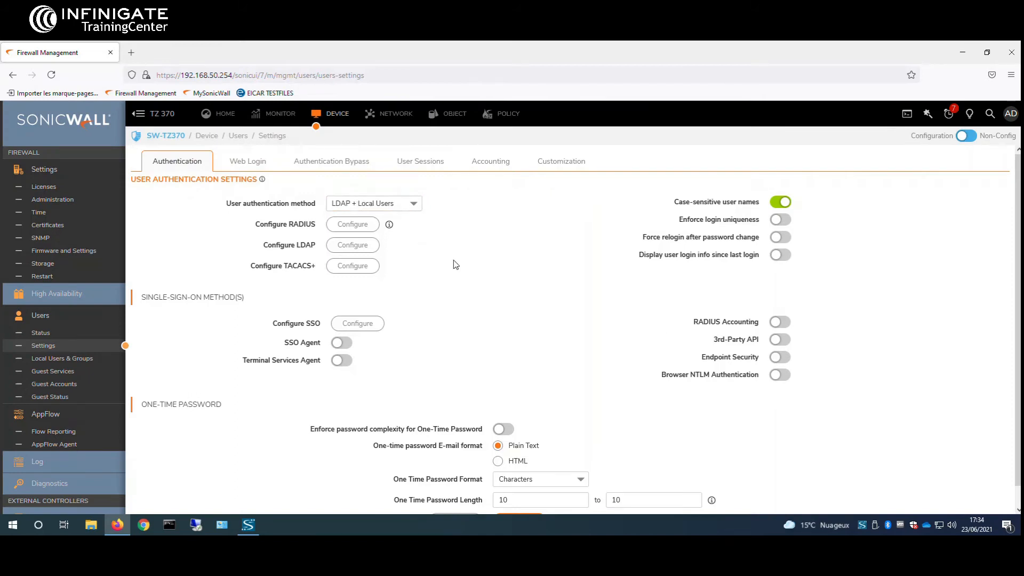
scroll(592, 355, down, 2)
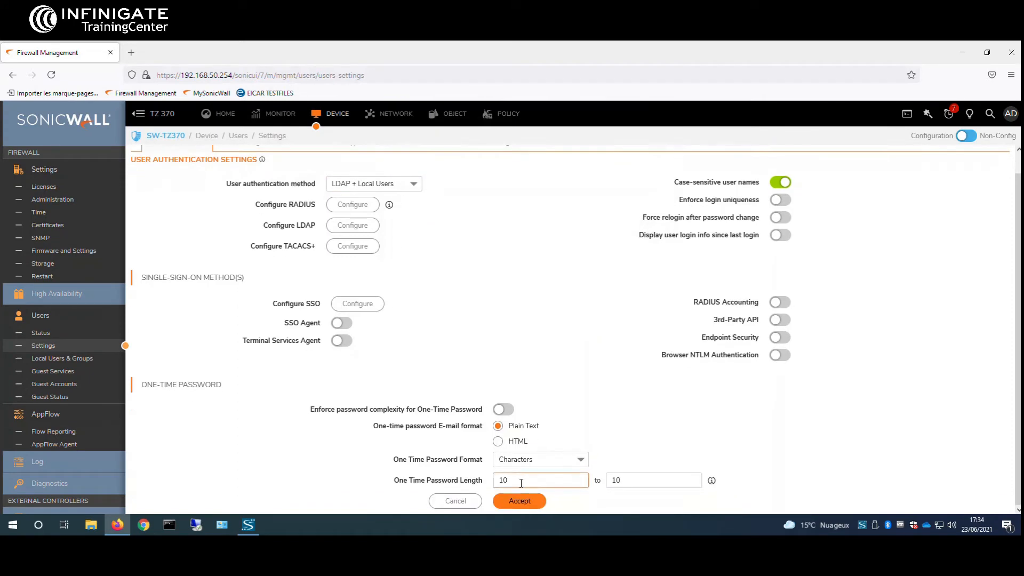
click(523, 503)
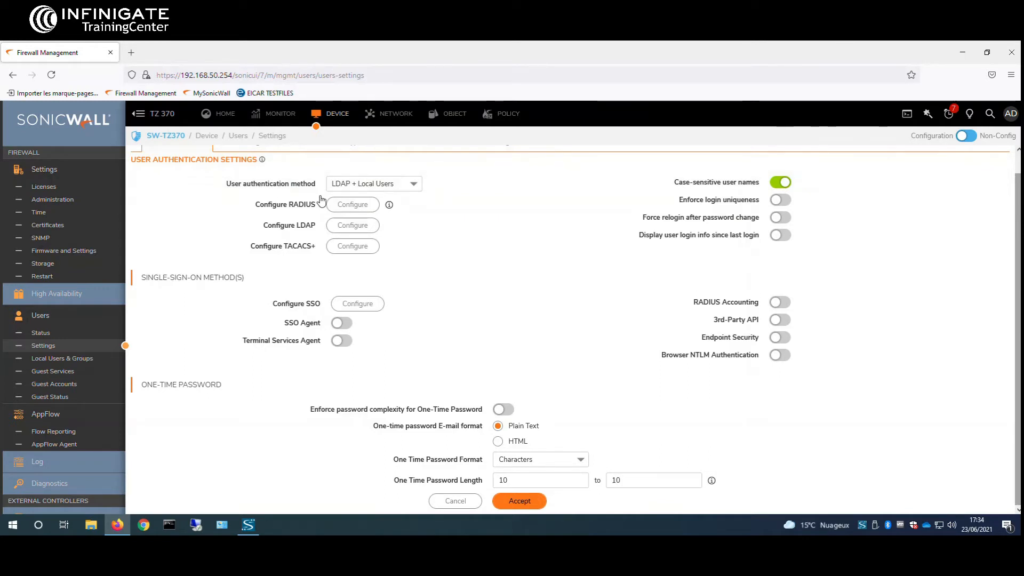
Step: Import GRP_NOMADES from the 192.168.100.1 LDAP server into Local Groups
click(81, 362)
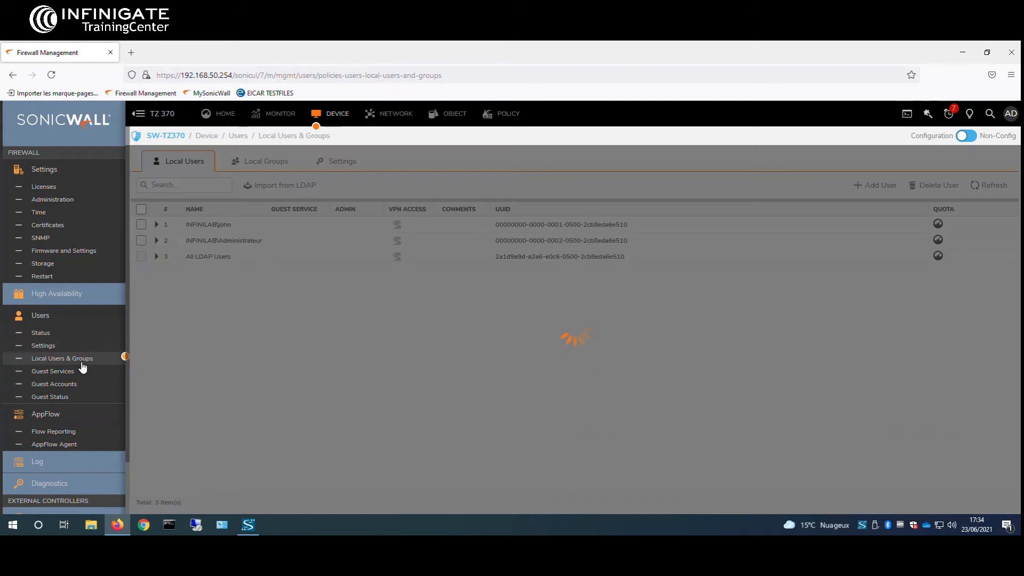
click(262, 163)
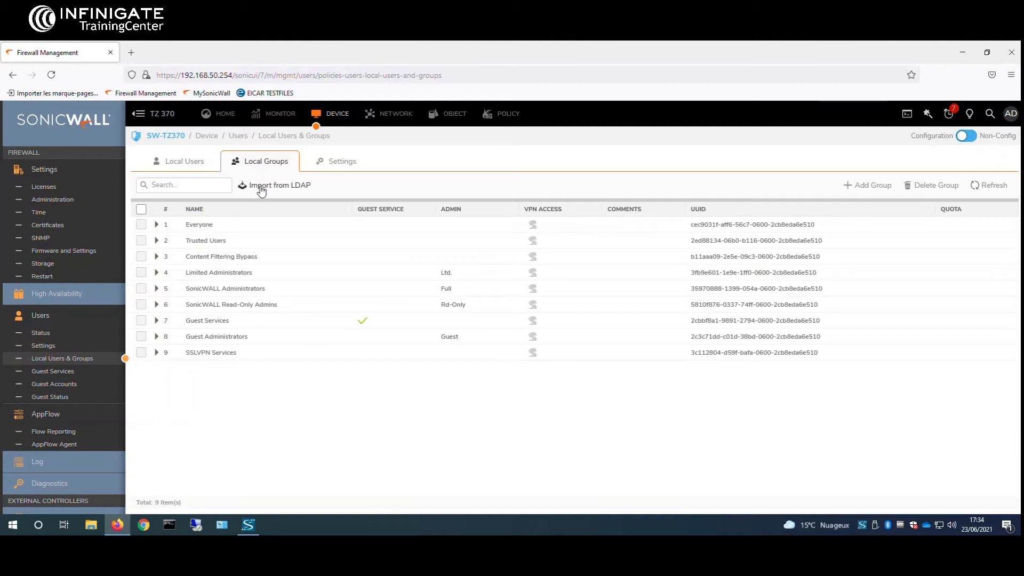
click(300, 191)
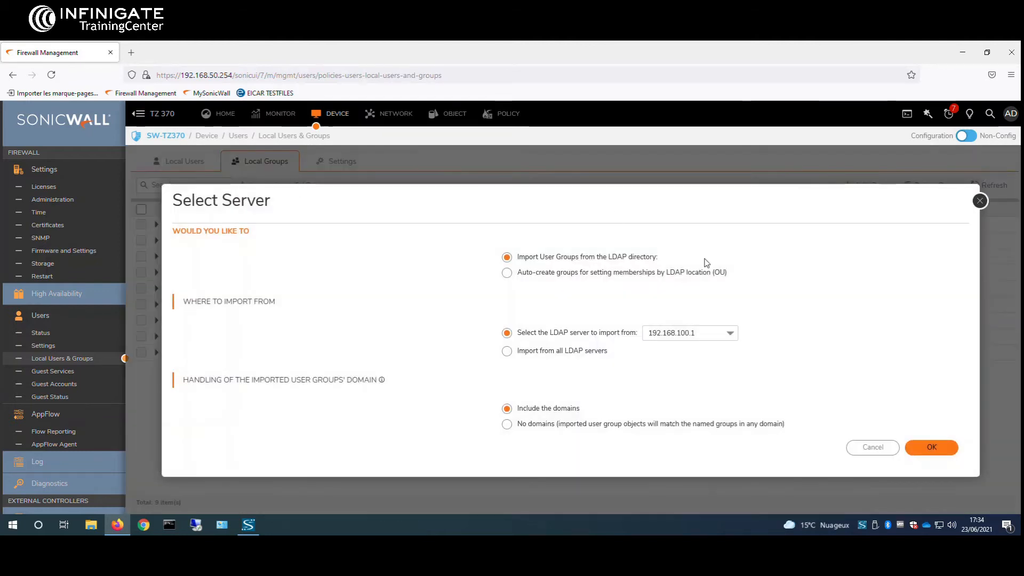
click(935, 449)
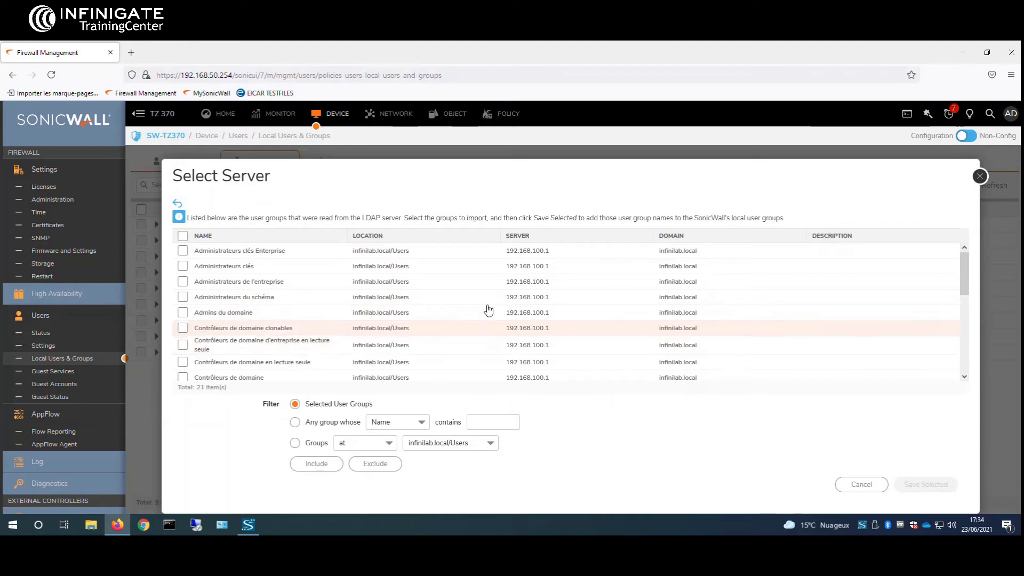
scroll(472, 309, down, 3)
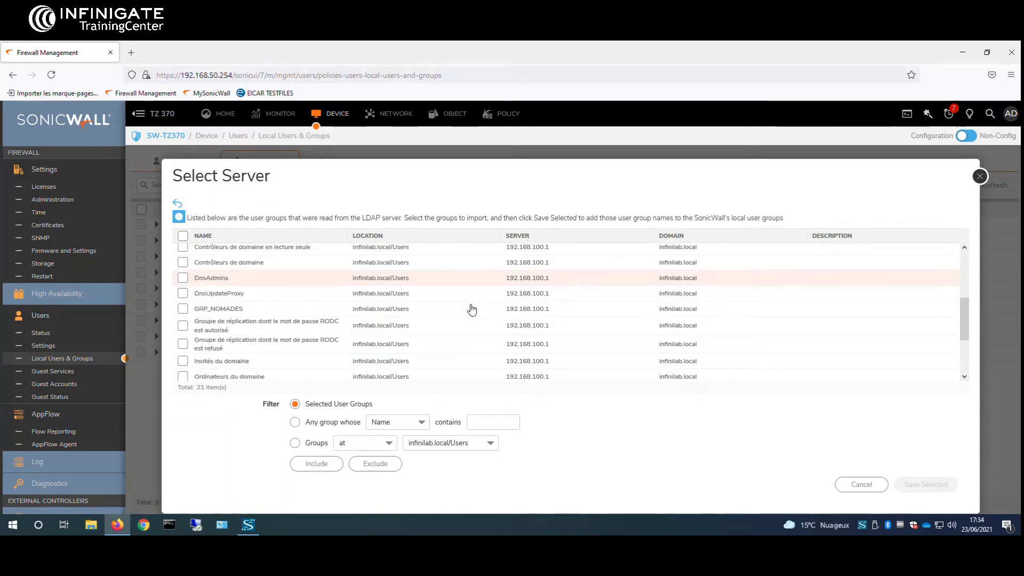
click(184, 310)
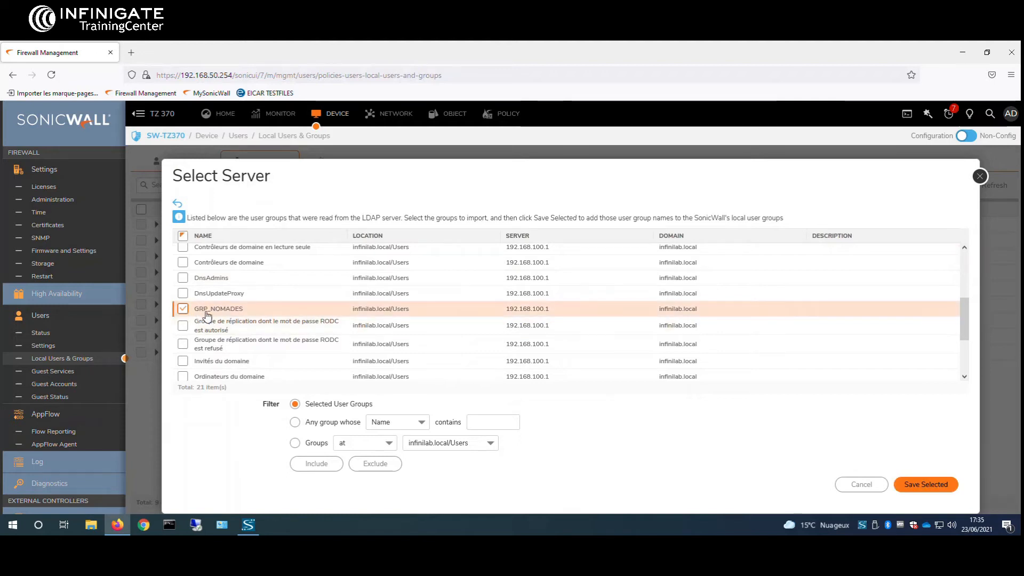
click(919, 488)
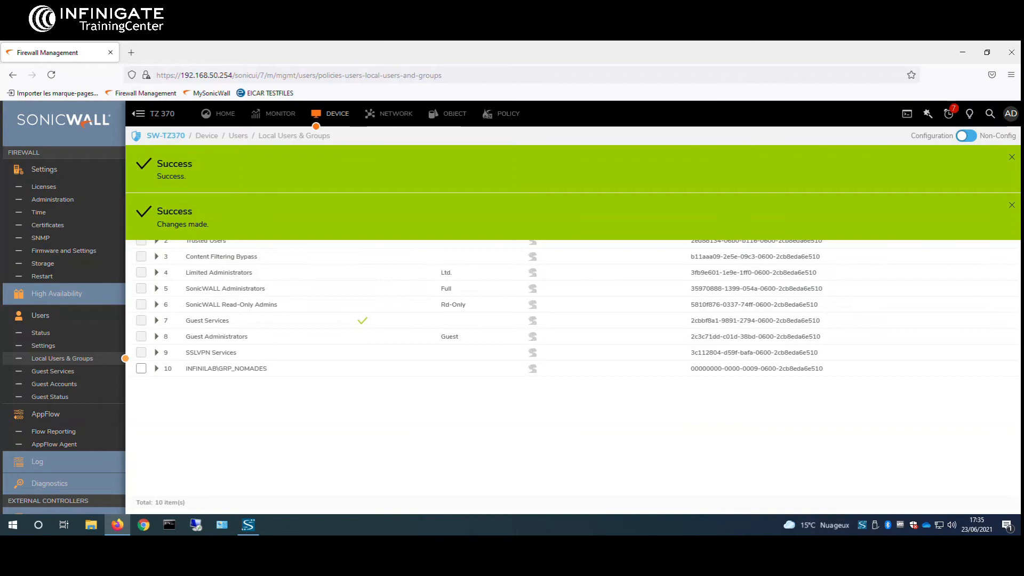
click(1010, 159)
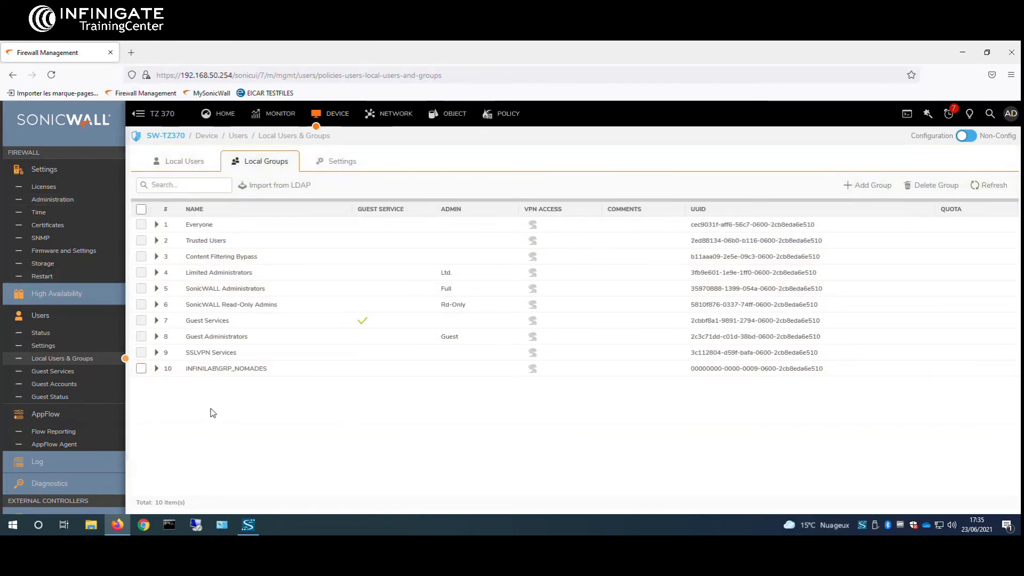
Step: Add the DC network to INFINILAB\GRP_NOMADES's VPN access list and save the group
mouse_move(236, 371)
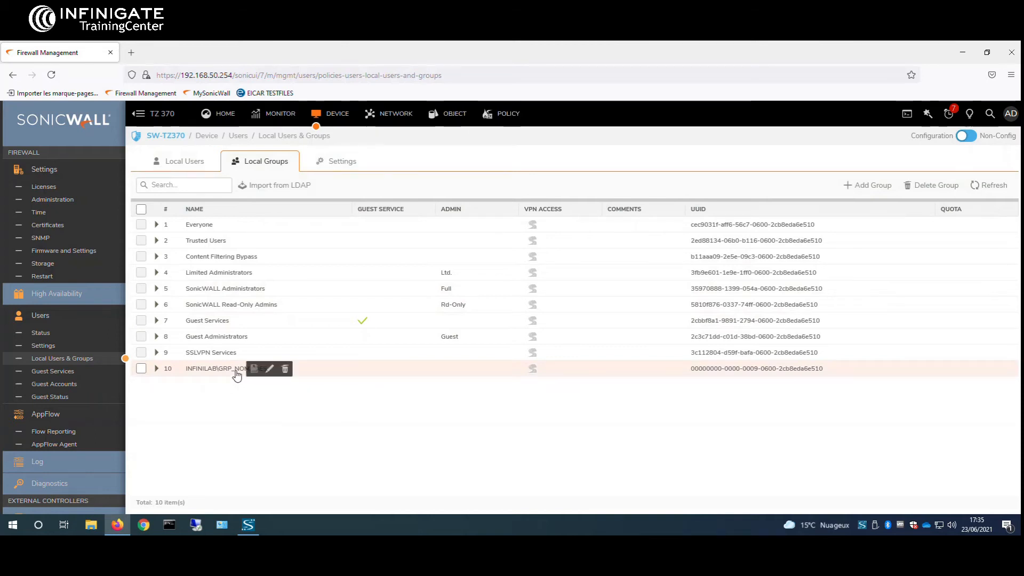
click(269, 370)
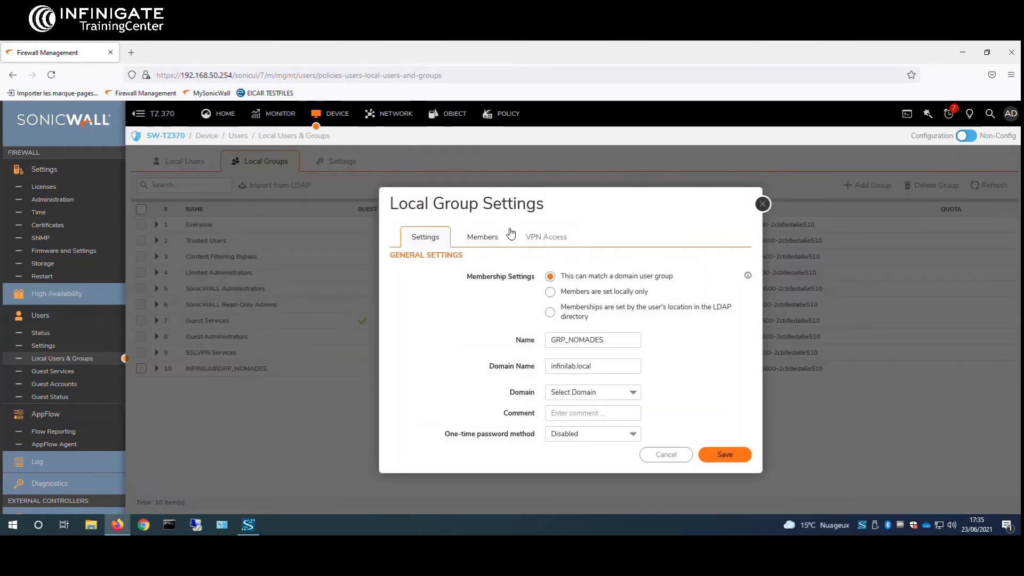
click(545, 236)
click(460, 294)
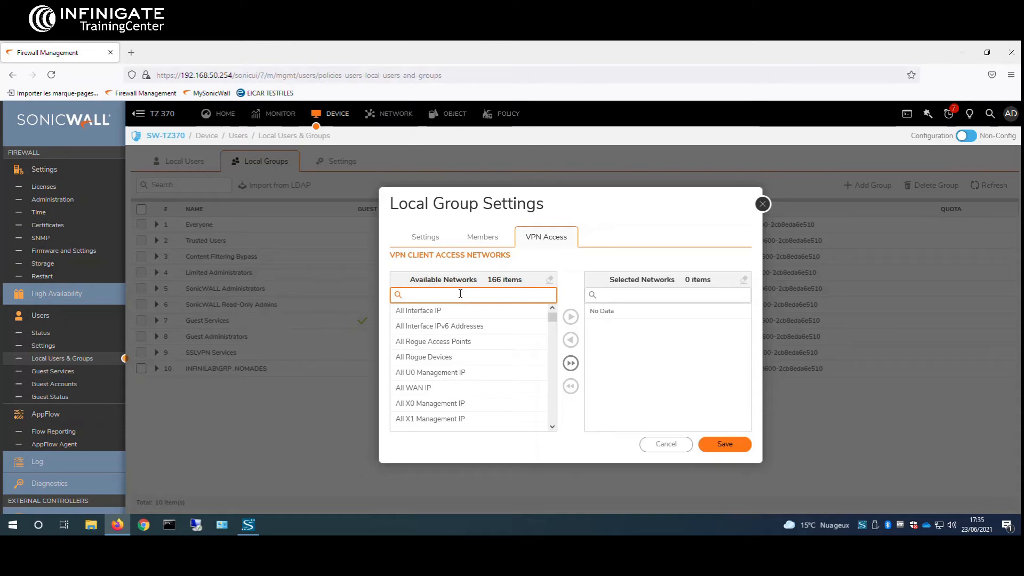
text(dc)
click(468, 311)
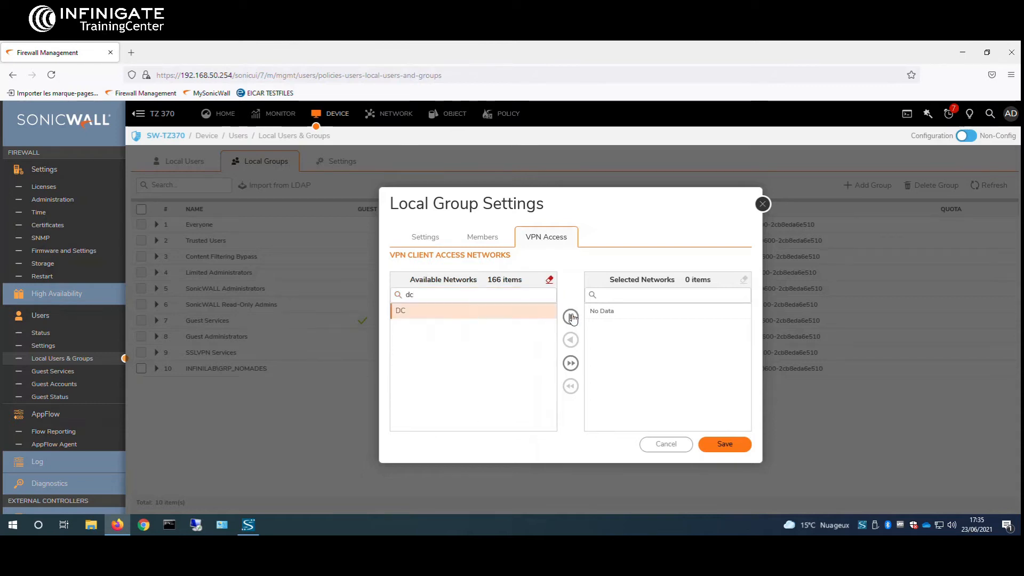
click(571, 317)
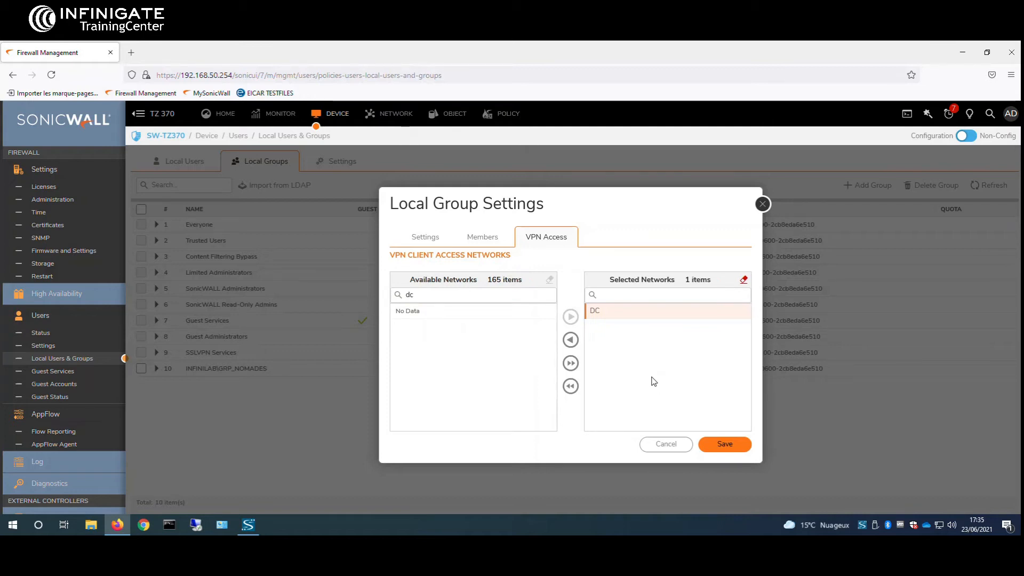
click(738, 447)
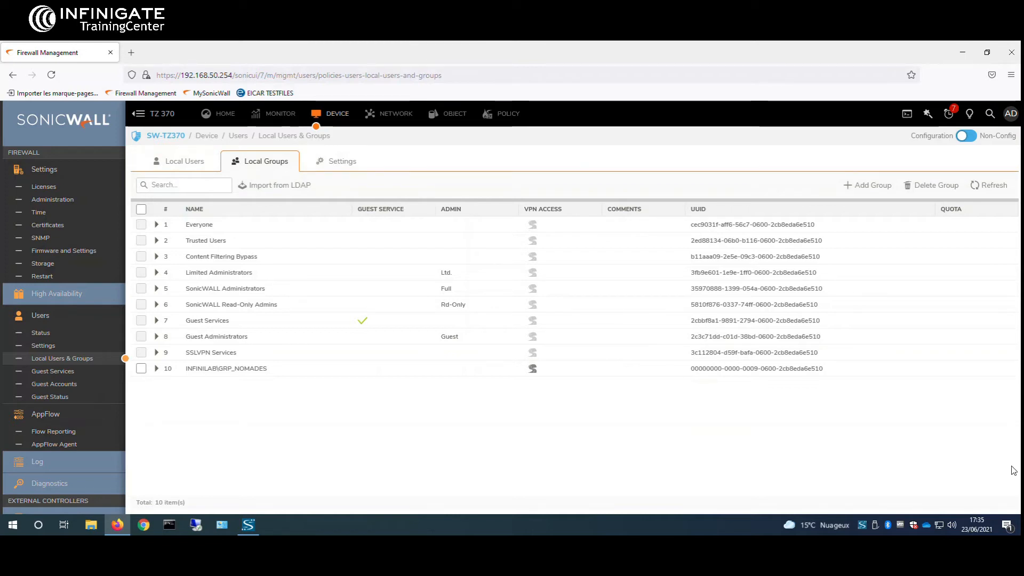
Step: Turn on the WAN GroupVPN policy under IPsec VPN Rules and Settings
click(399, 114)
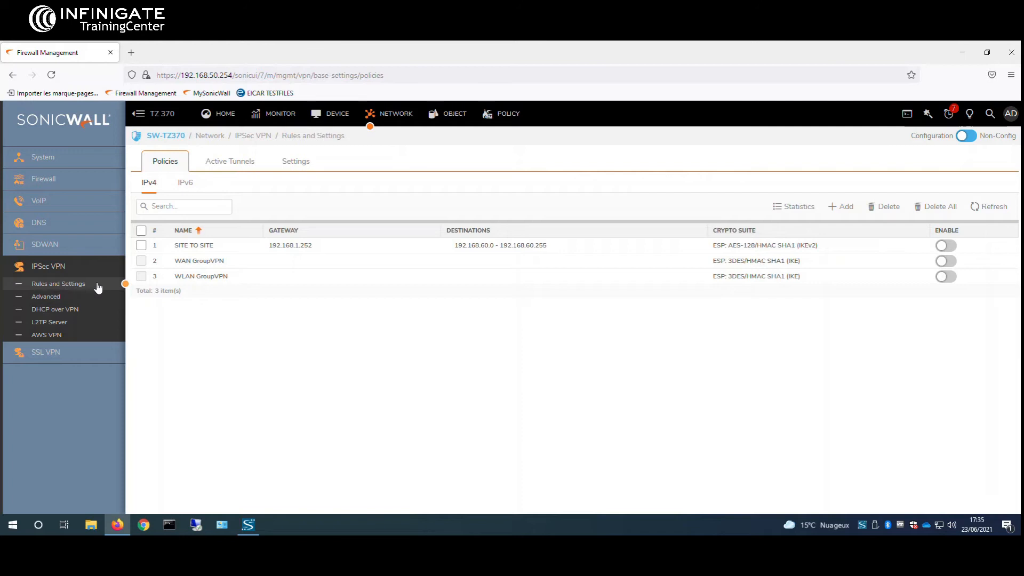
mouse_move(212, 267)
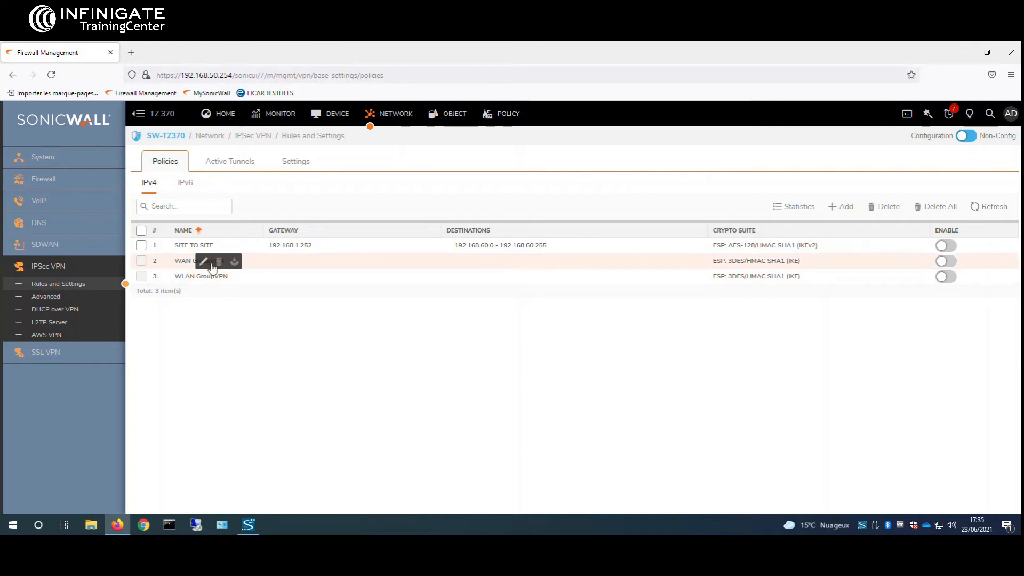
click(945, 263)
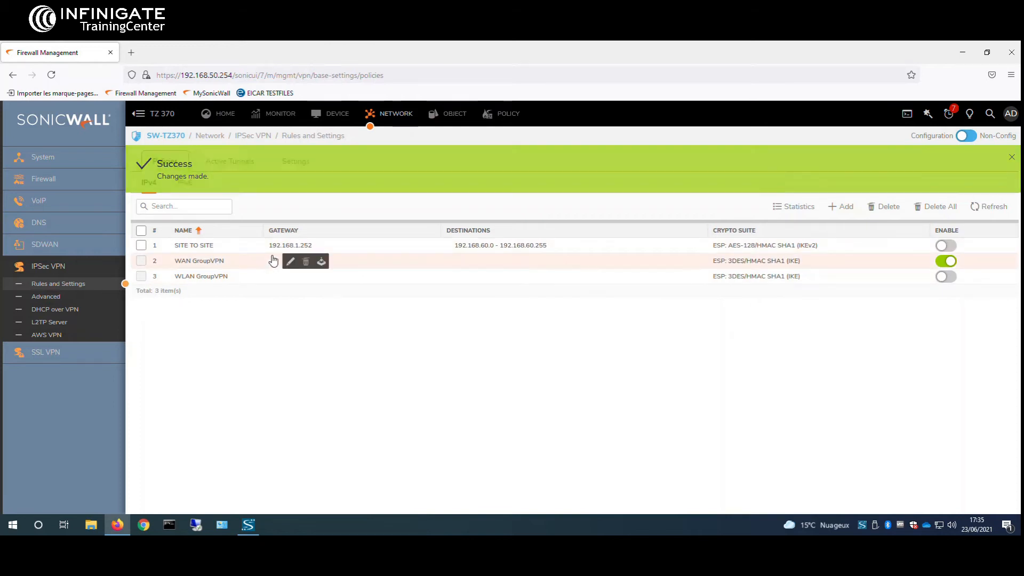
Step: Replace the WAN GroupVPN IKE shared secret with a new value and save the policy
click(286, 263)
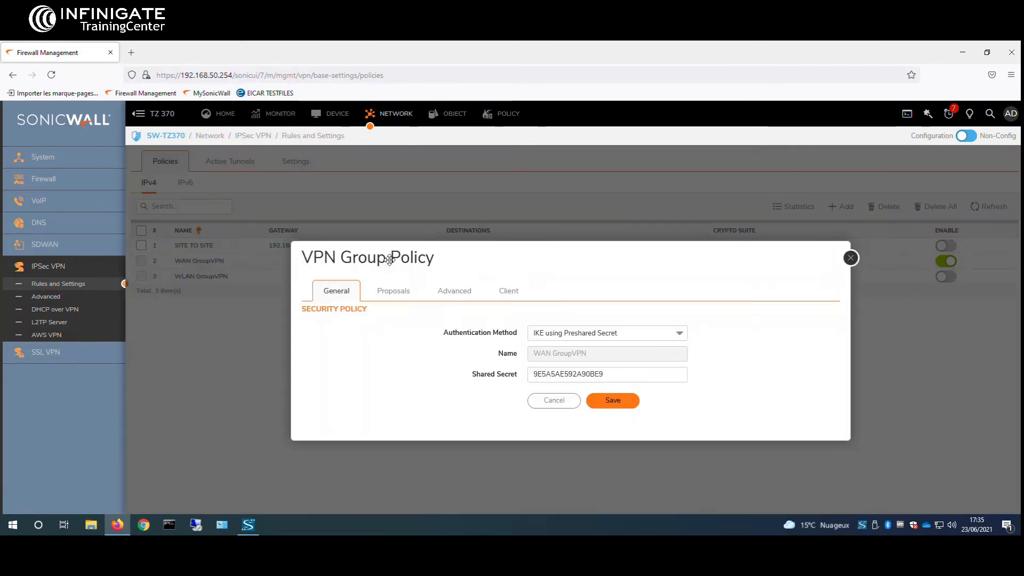
drag(391, 258, 371, 240)
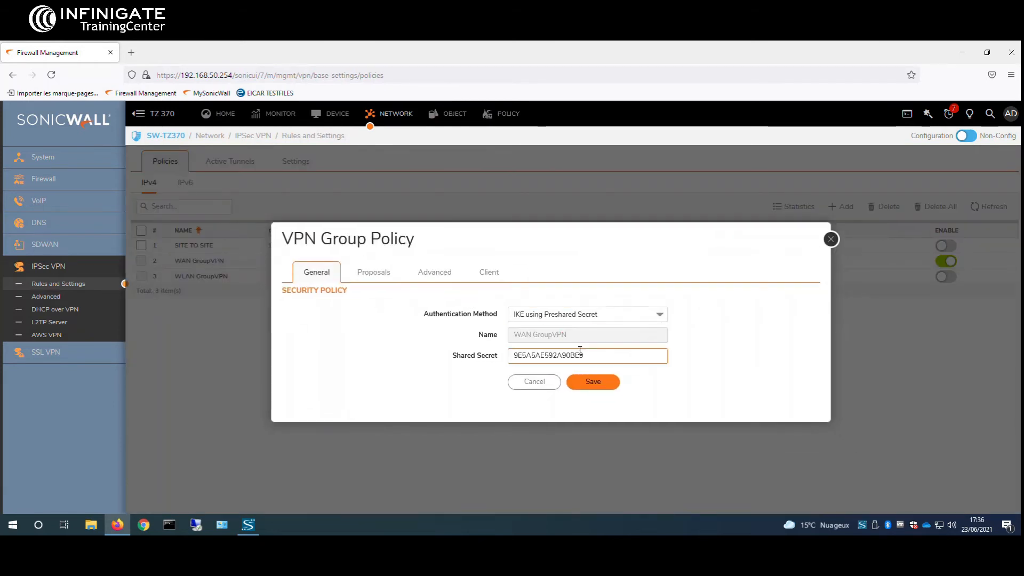
double_click(580, 353)
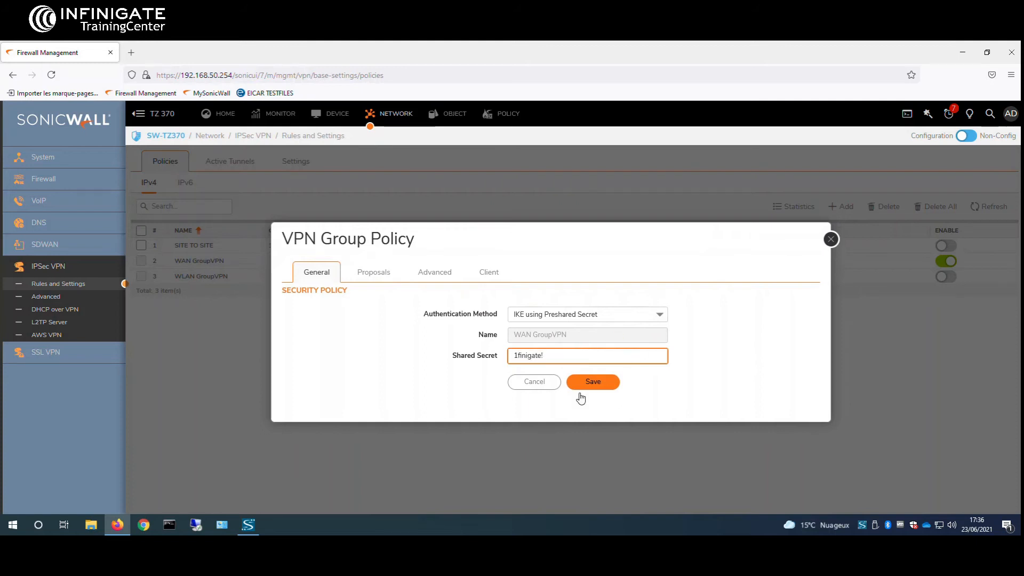
click(592, 382)
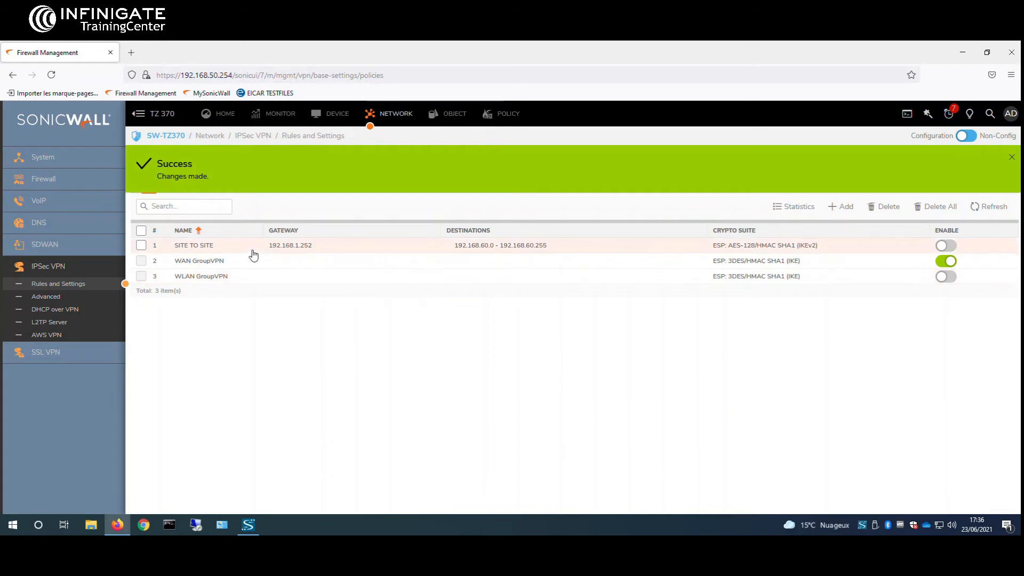
Step: Set WAN GroupVPN's XAUTH user group to INFINILAB\GRP_NOMADES on the Advanced tab
click(283, 262)
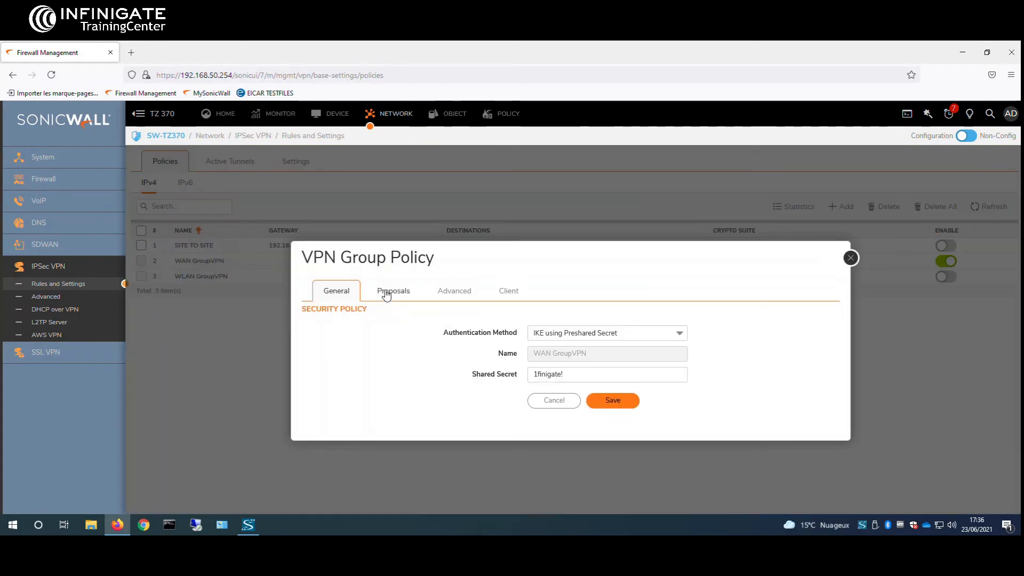
click(393, 291)
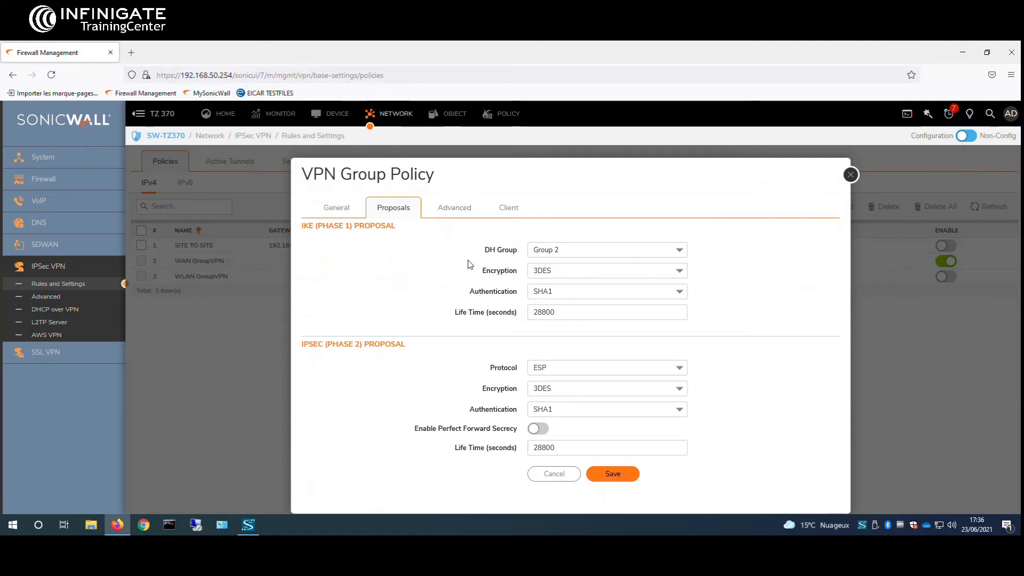
click(451, 207)
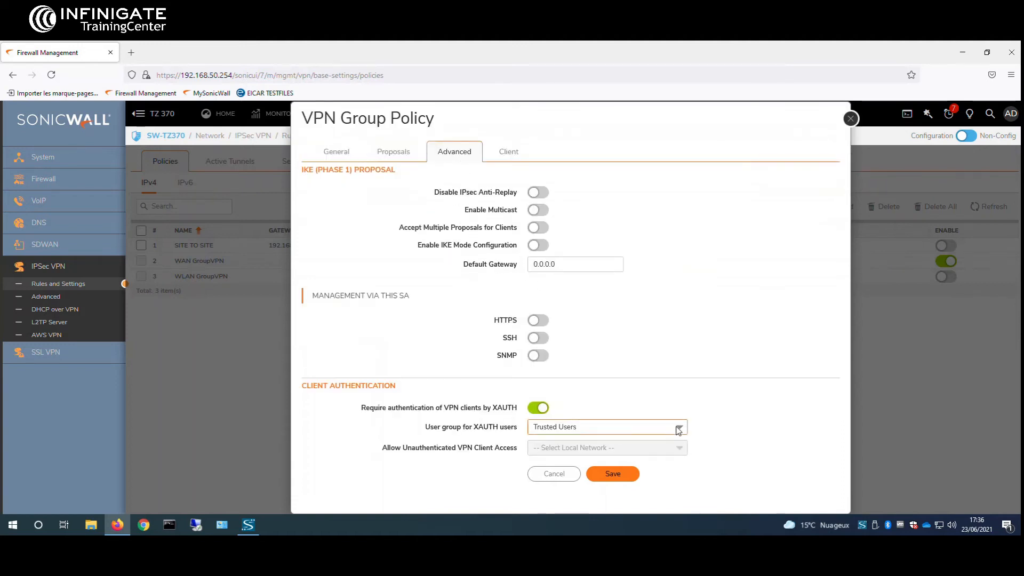
click(679, 430)
click(680, 430)
click(681, 430)
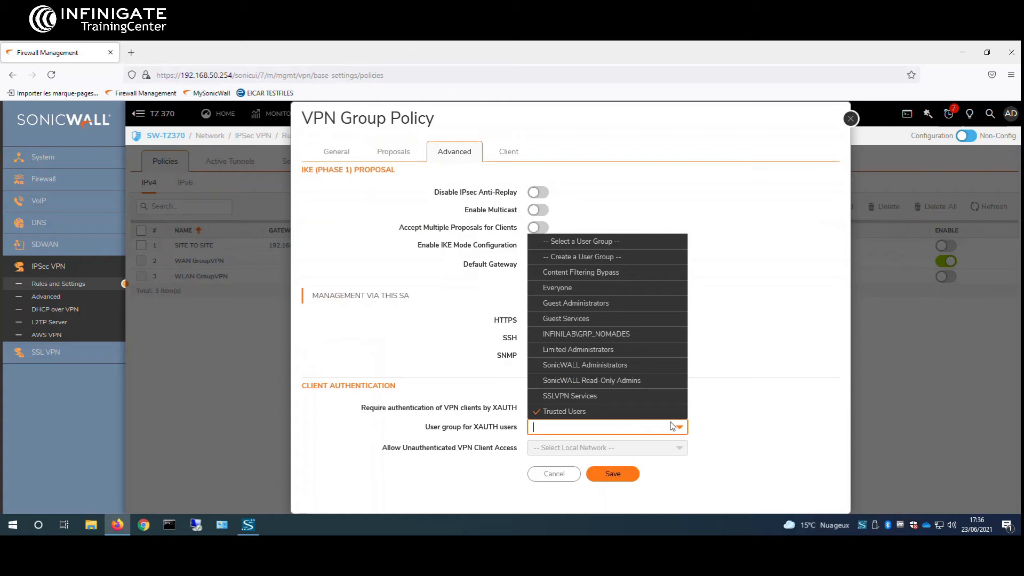
click(610, 335)
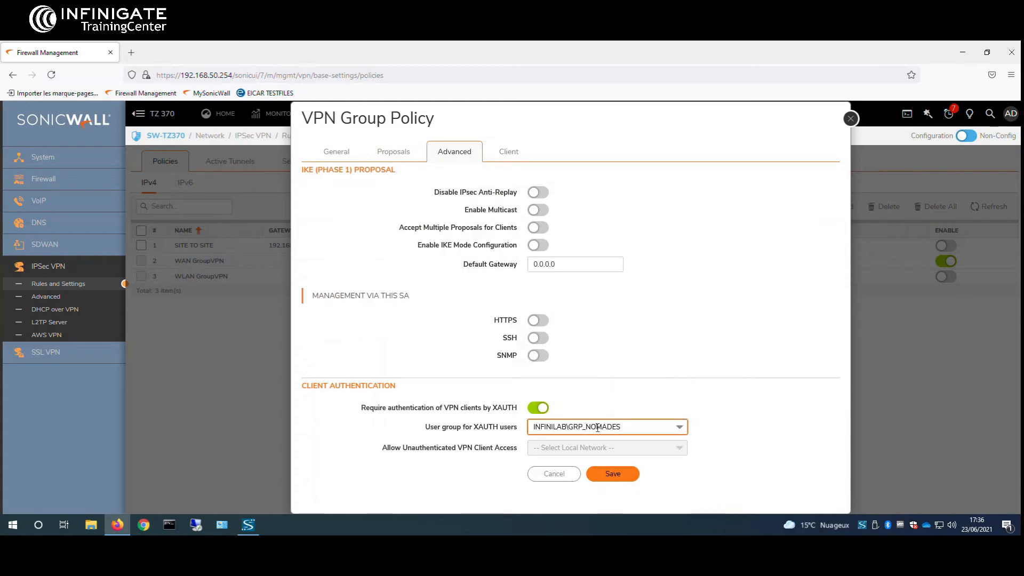
click(709, 383)
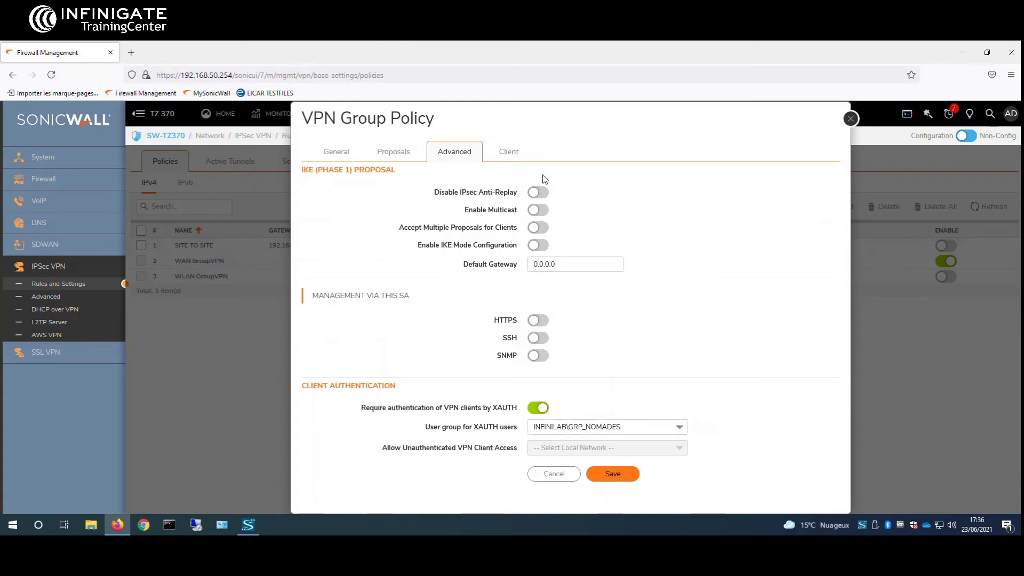
Step: Set the client Virtual Adapter to DHCP Lease and save the WAN GroupVPN policy
click(512, 150)
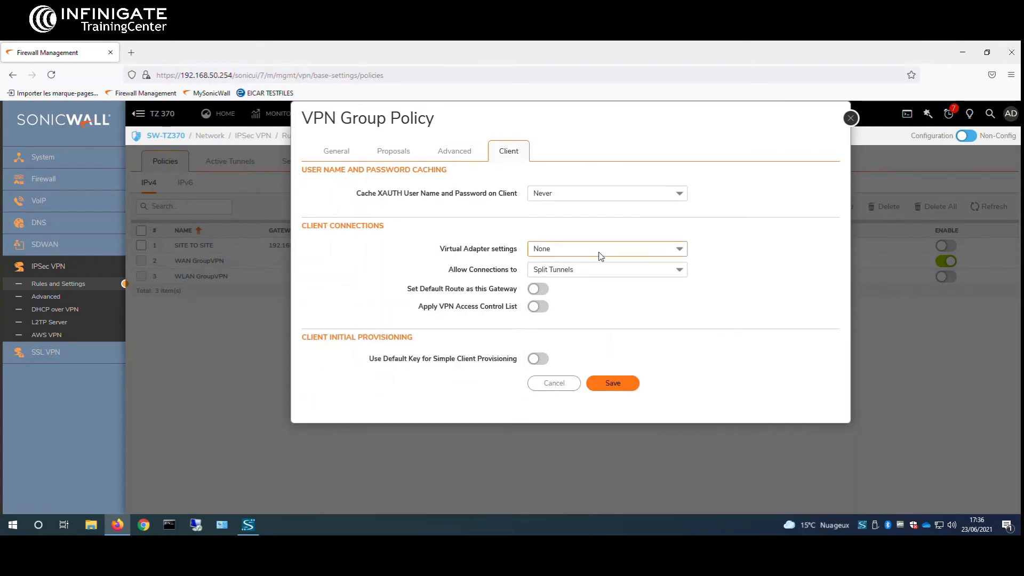
click(680, 249)
click(656, 279)
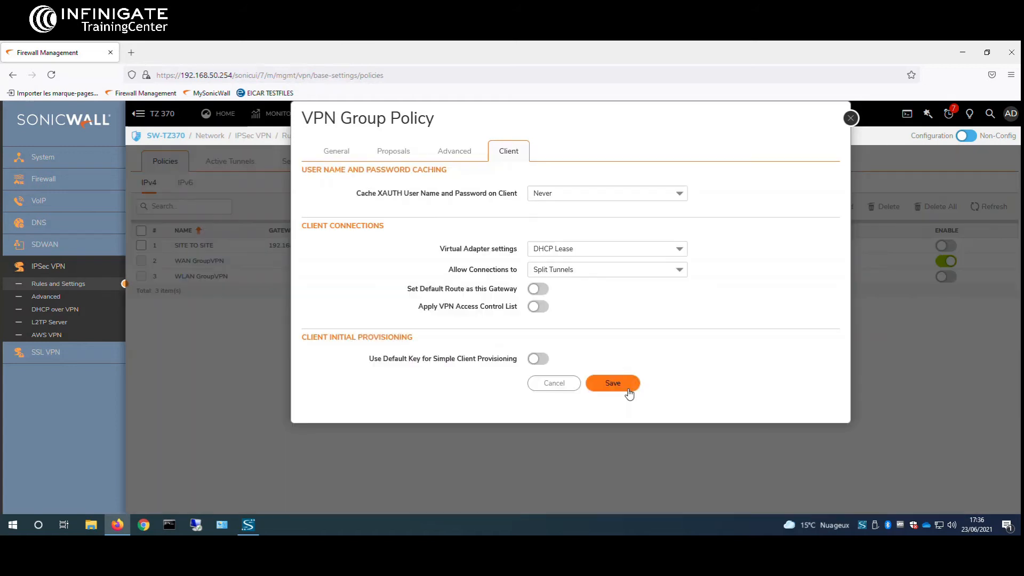
click(613, 384)
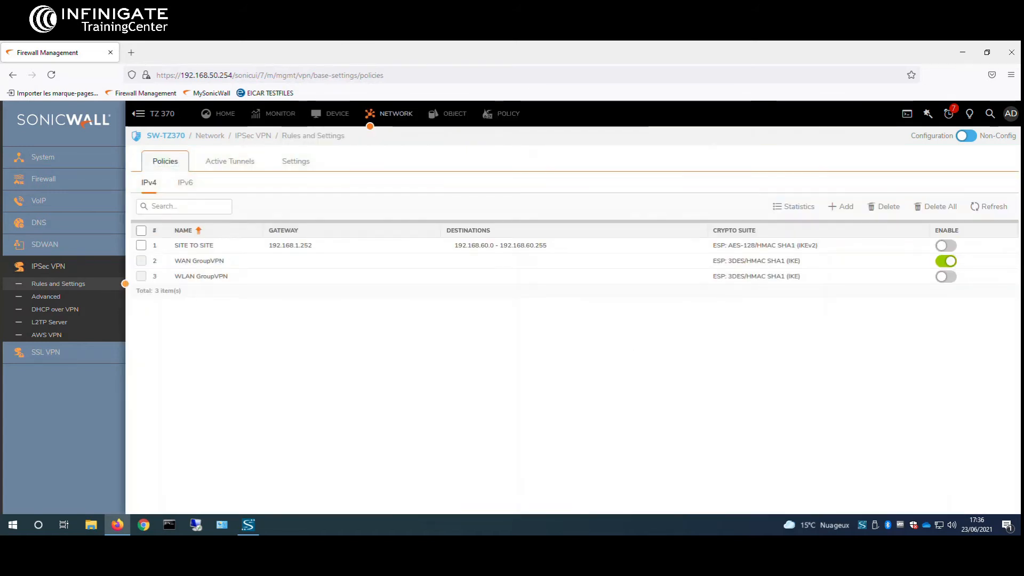
Step: In DHCP over VPN for the Central gateway, turn on Use Internal DHCP Server and For Global VPN Client
click(72, 311)
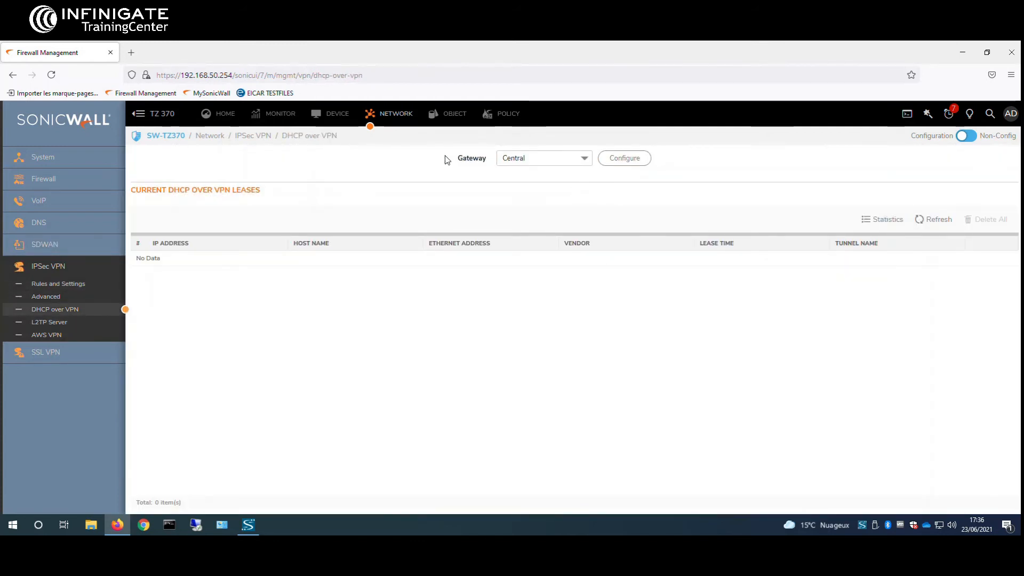
click(609, 158)
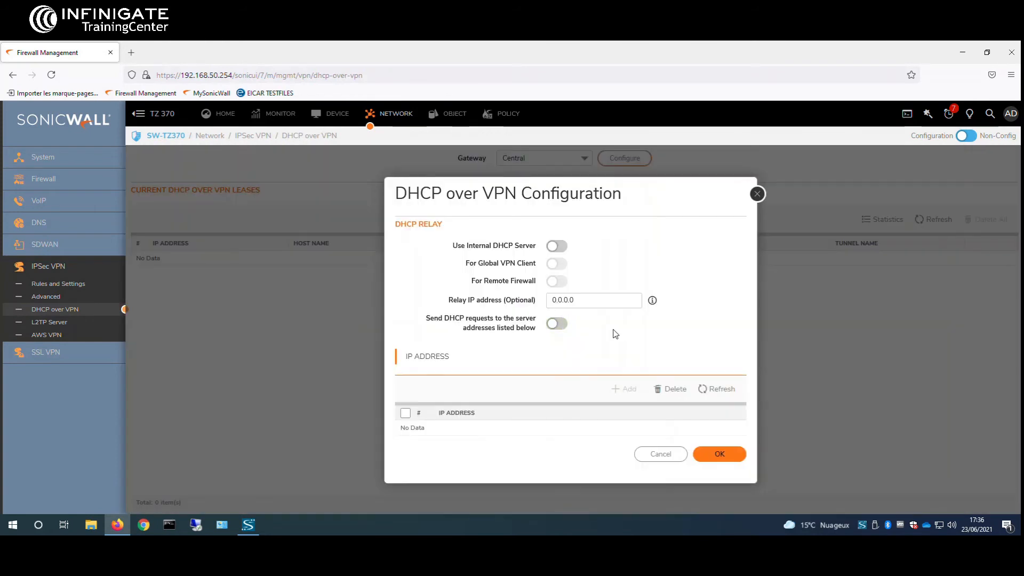
click(557, 248)
drag(454, 248, 537, 271)
click(494, 262)
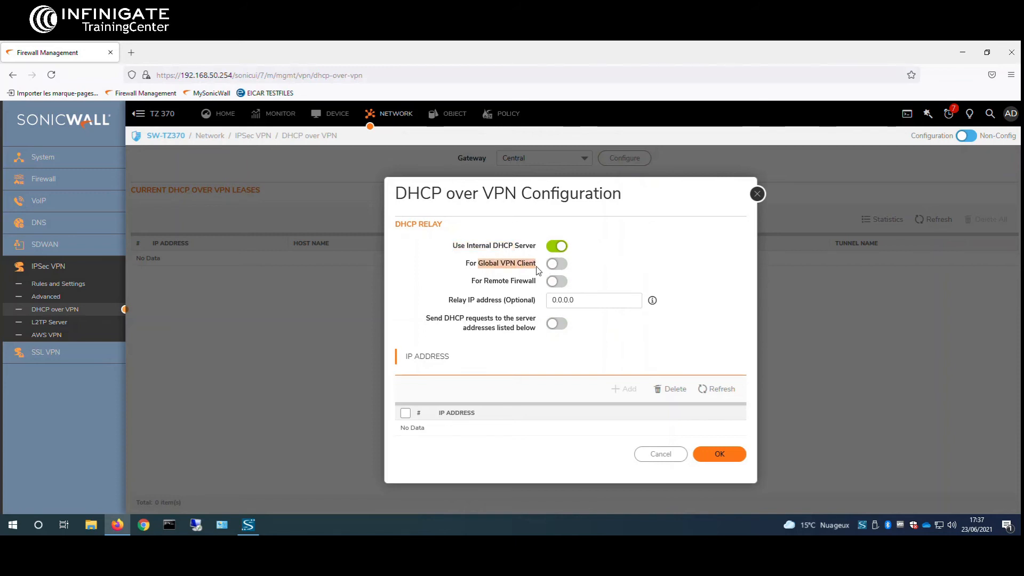
click(537, 267)
click(553, 267)
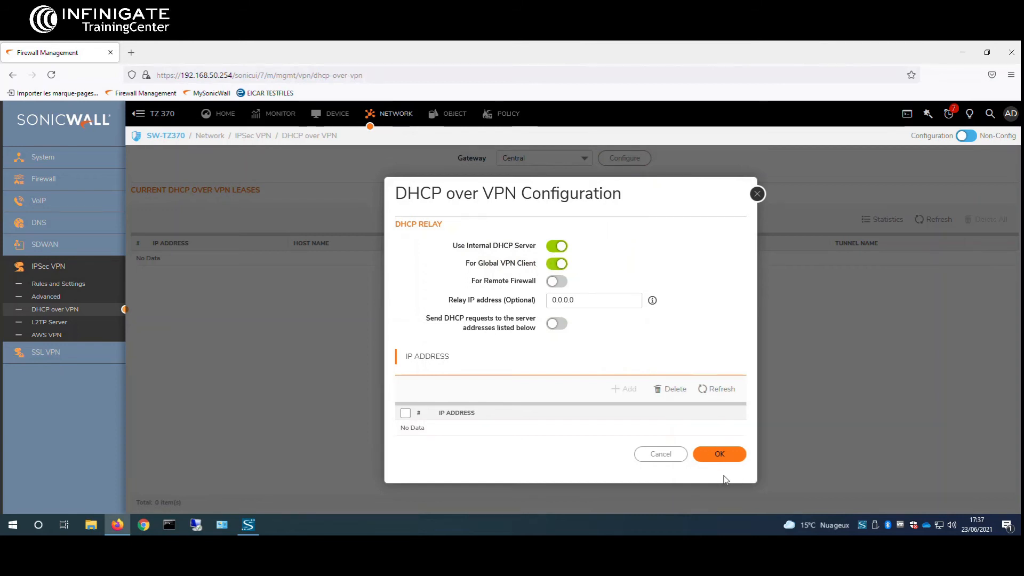
Step: Save the DHCP over VPN settings with OK and close the configuration window
click(718, 457)
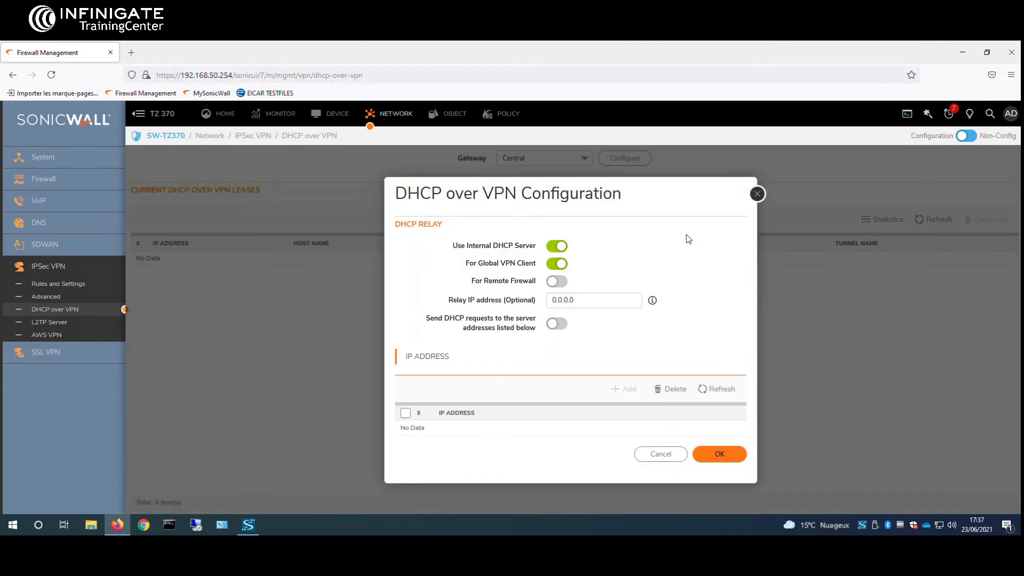
click(758, 194)
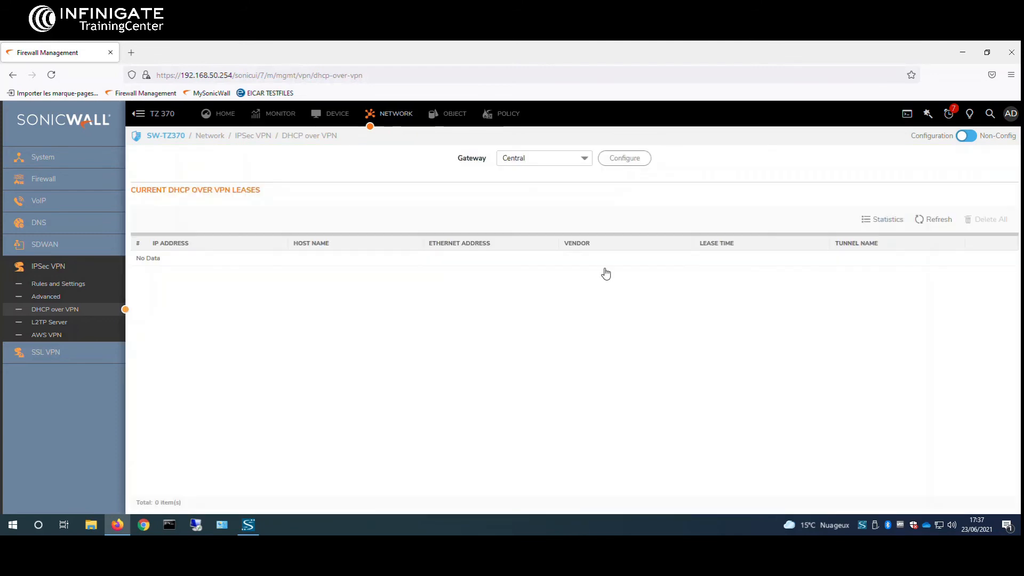
click(67, 163)
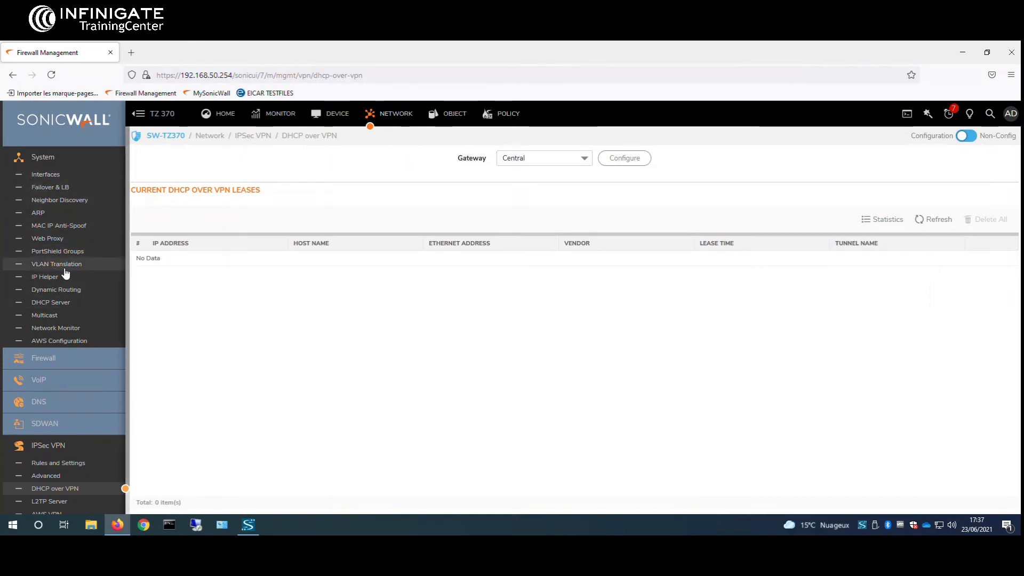
Step: Check the DHCP lease scope 192.168.50.1–192.168.50.253, then view the IPsec VPN Rules and Settings policy list
click(79, 303)
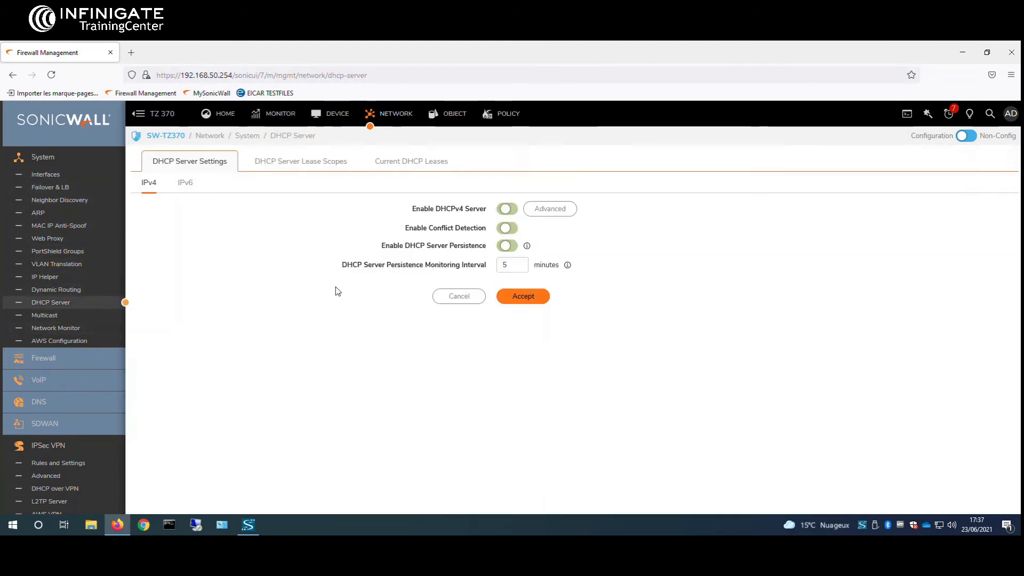
click(288, 169)
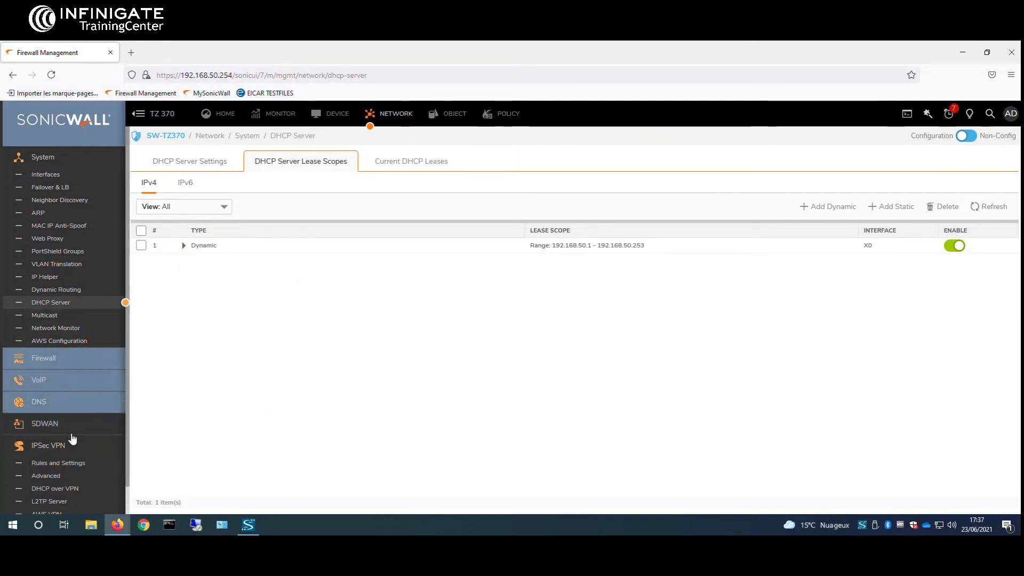
scroll(85, 440, down, 1)
click(99, 435)
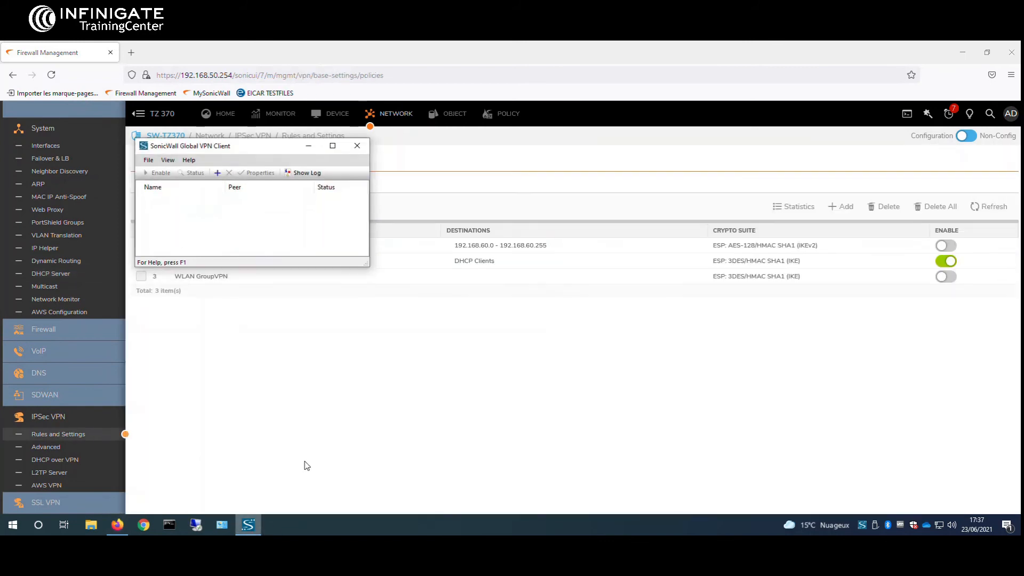
drag(235, 146, 573, 202)
Step: Create a new Global VPN Client connection to gateway IP address 192.168.1.253 through the New Connection wizard
click(960, 48)
click(525, 216)
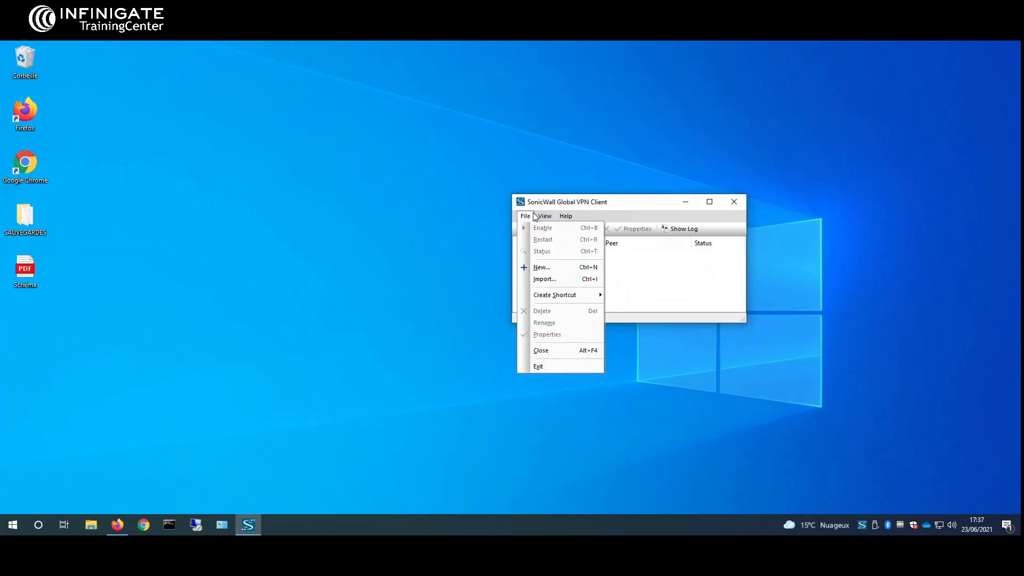
click(542, 267)
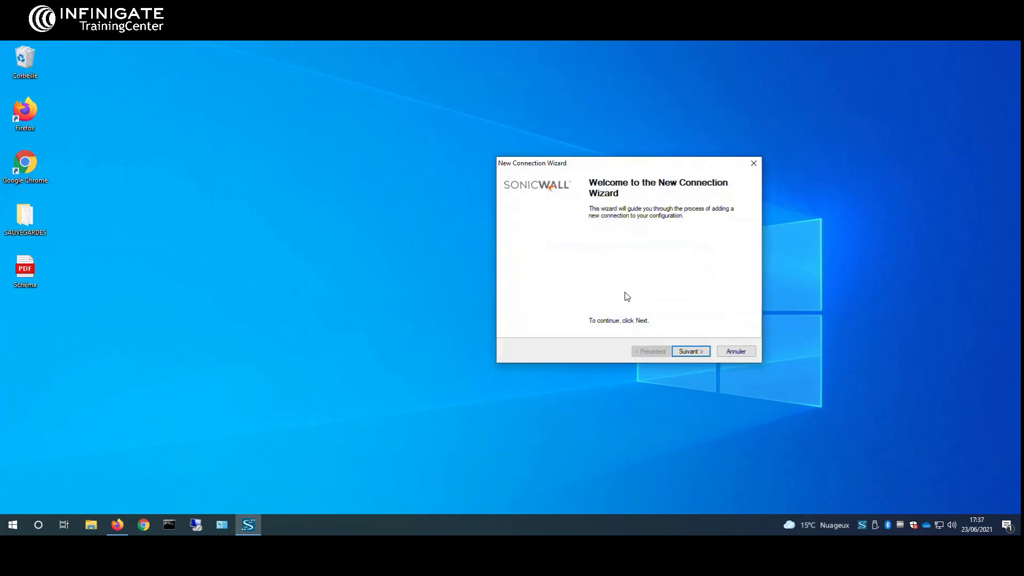
click(696, 352)
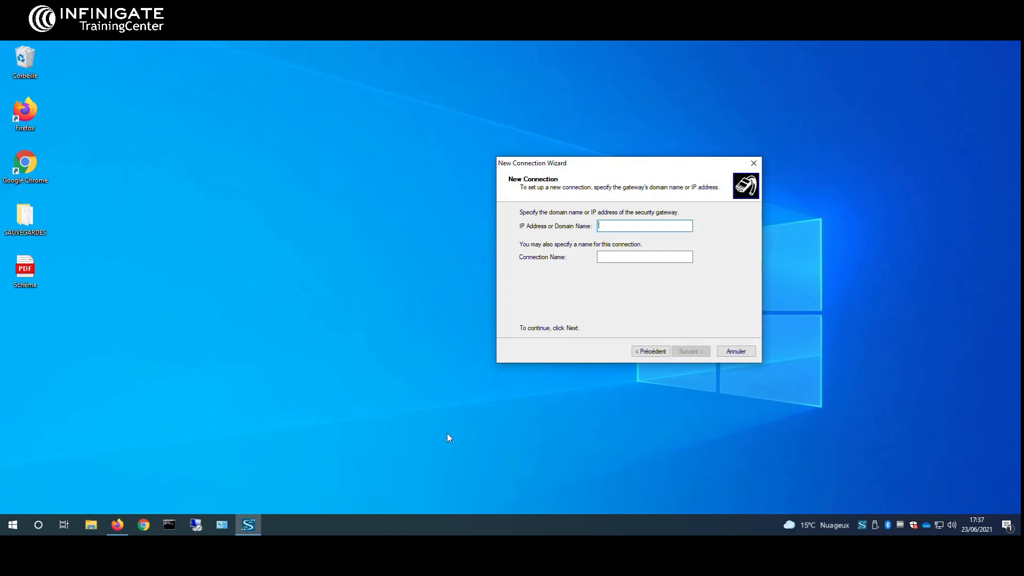
text(192.168.1.253)
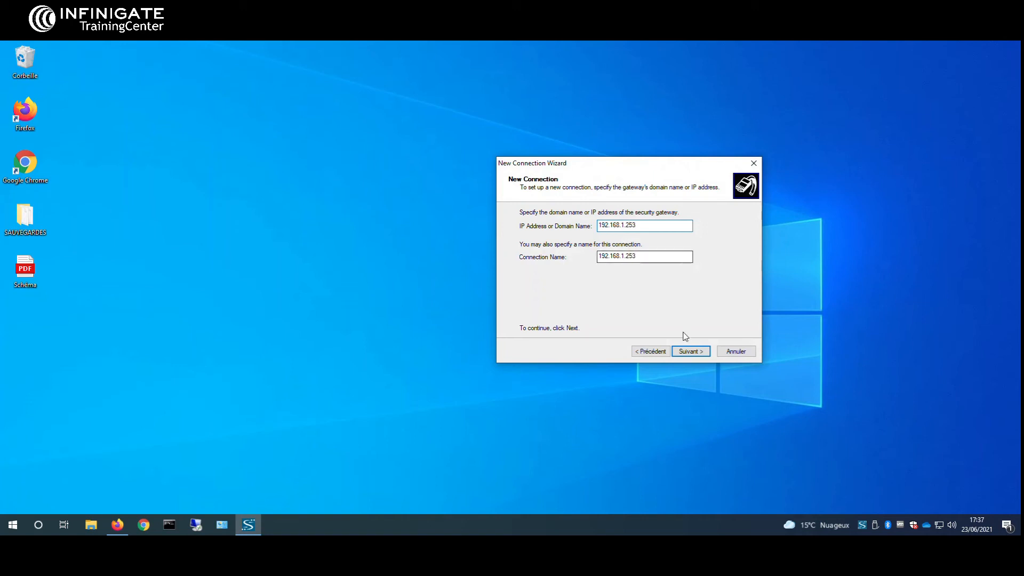
click(690, 351)
click(692, 352)
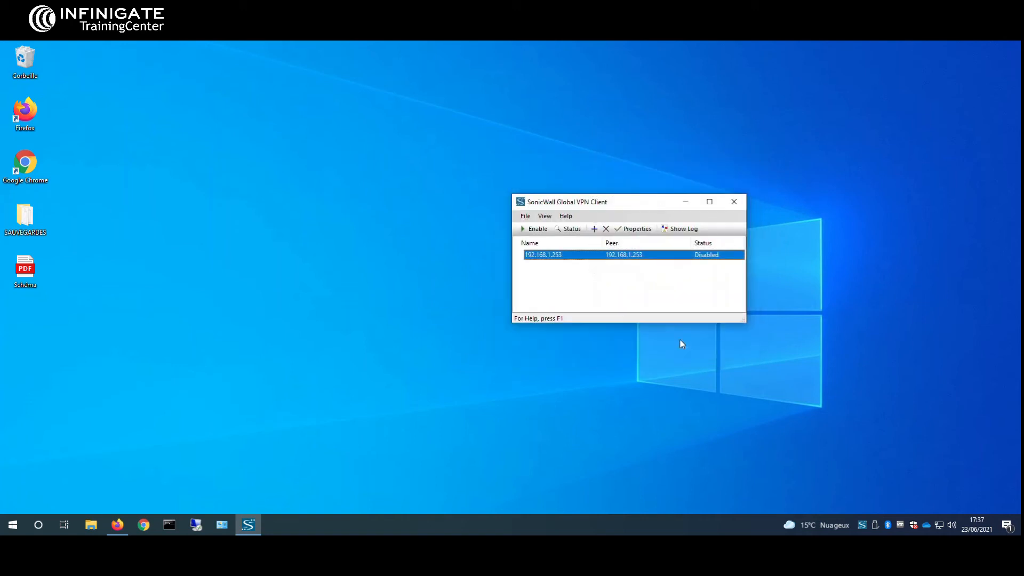
Step: Enable the 192.168.1.253 connection, submit the pre-shared key, and enter the user login credentials
click(540, 230)
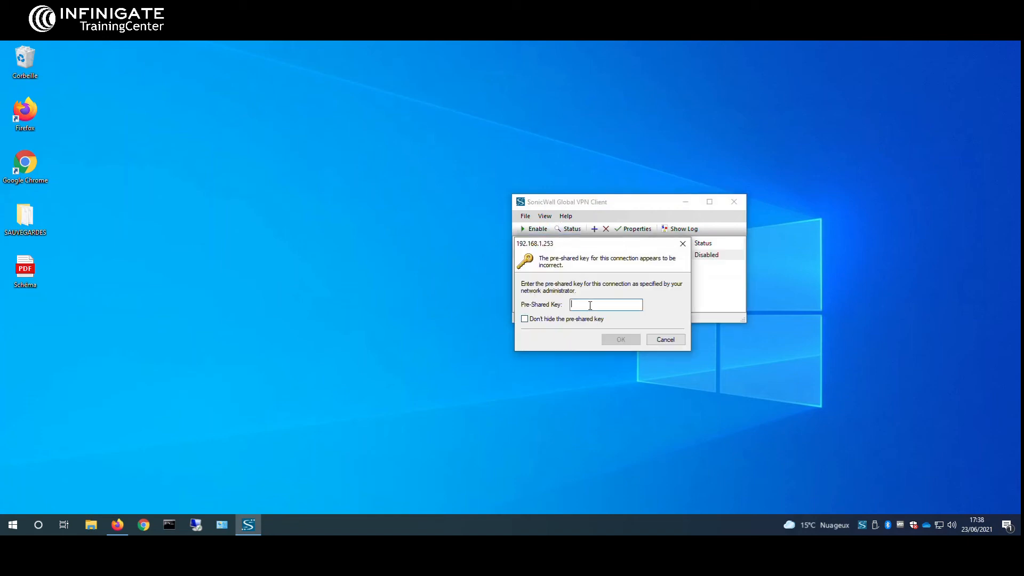
text(••••••••••)
key(Return)
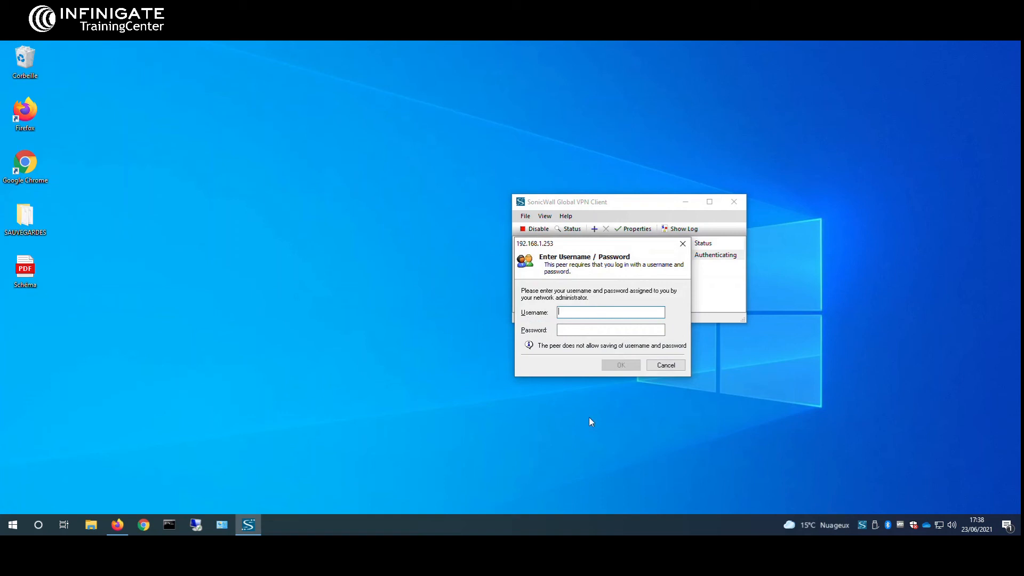
drag(554, 249, 486, 223)
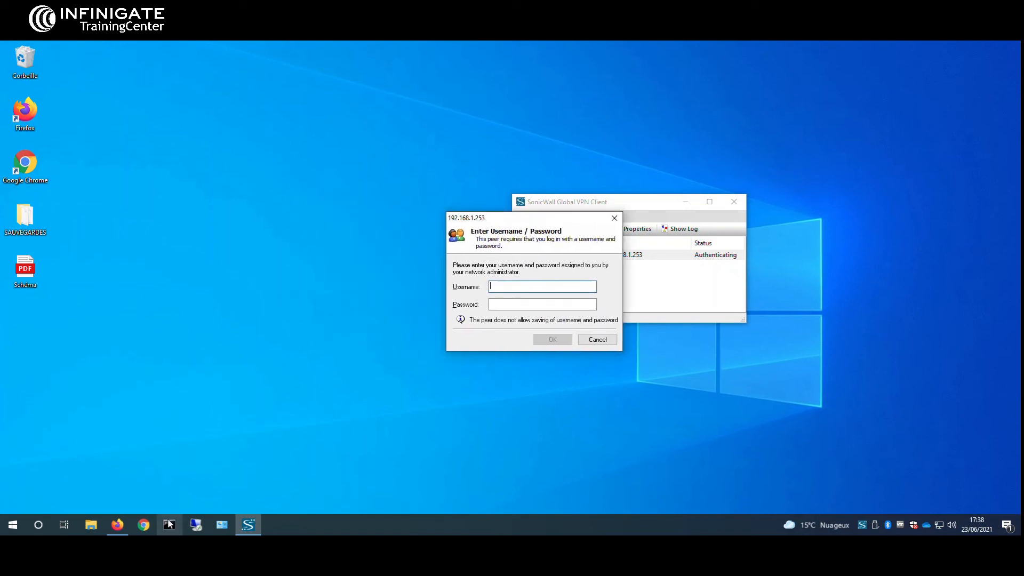
click(115, 527)
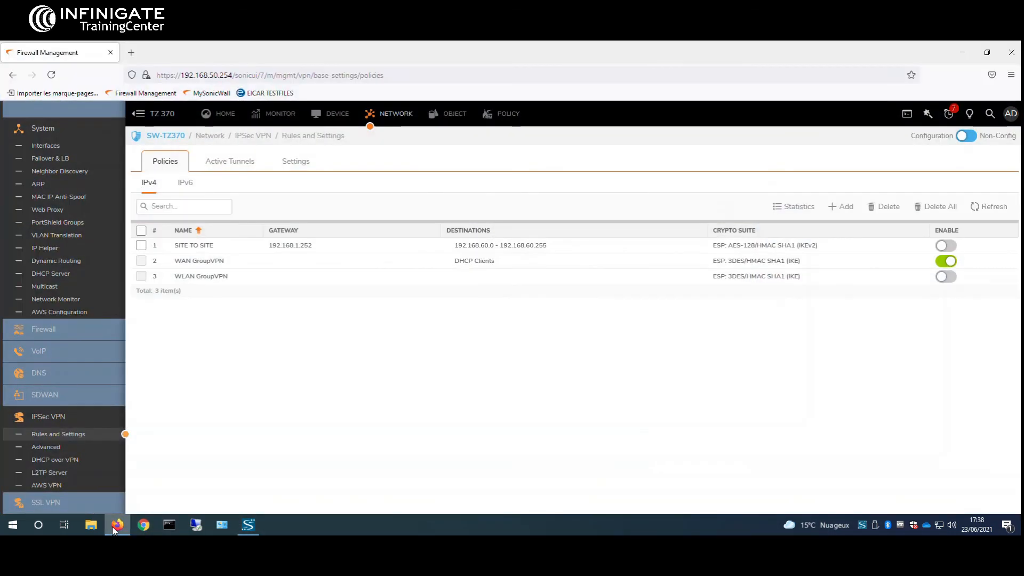
click(115, 527)
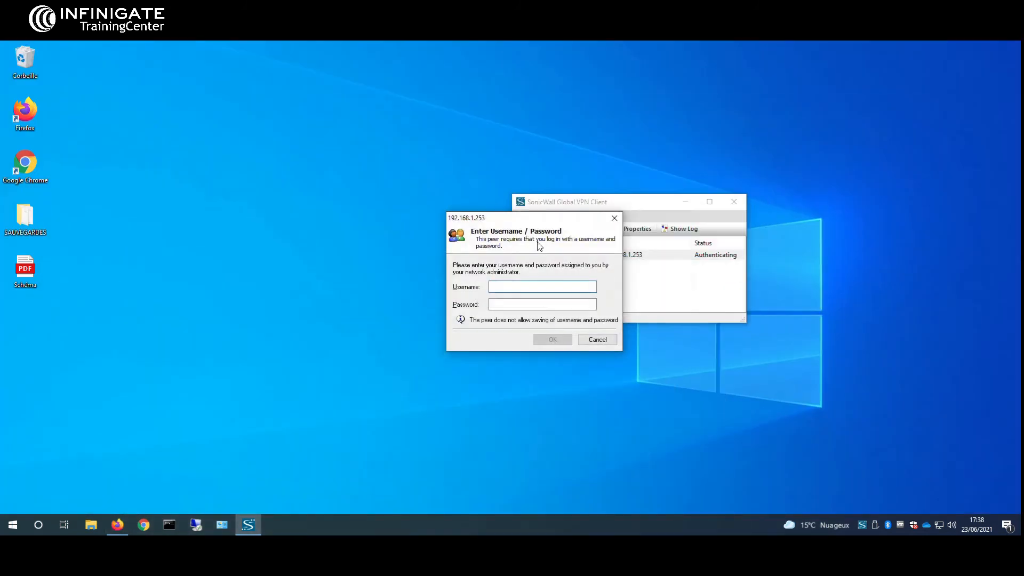
drag(507, 224, 404, 210)
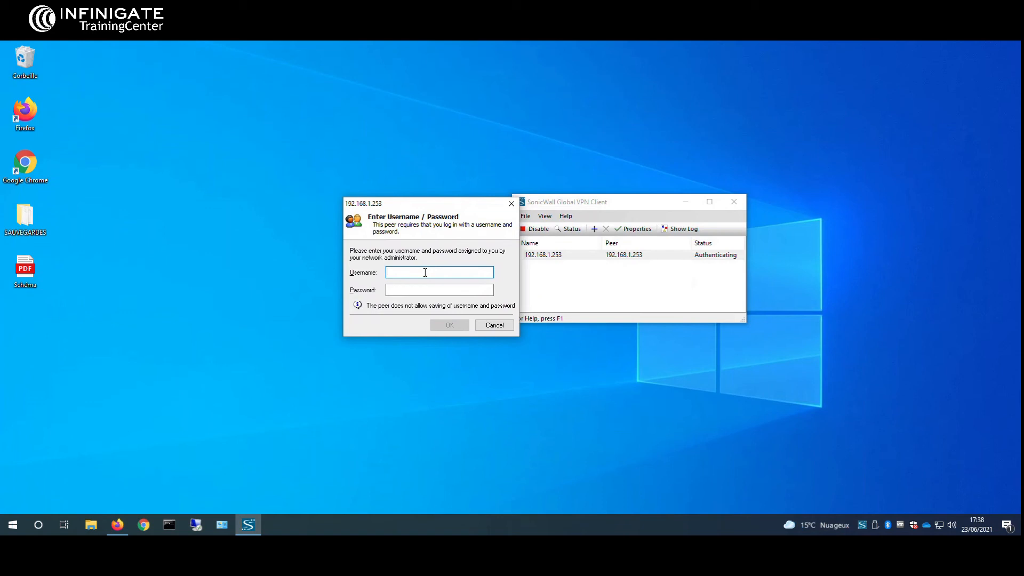
text(****)
key(Return)
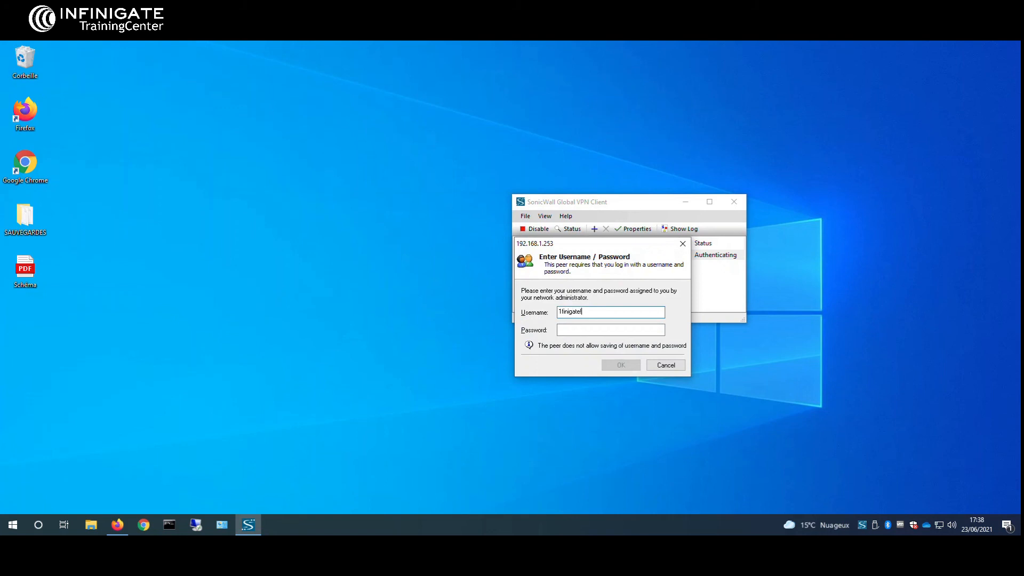
Step: Re-enter the corrected username and password to connect, then show the connection log
double_click(600, 312)
text(ha)
text(•••••••)
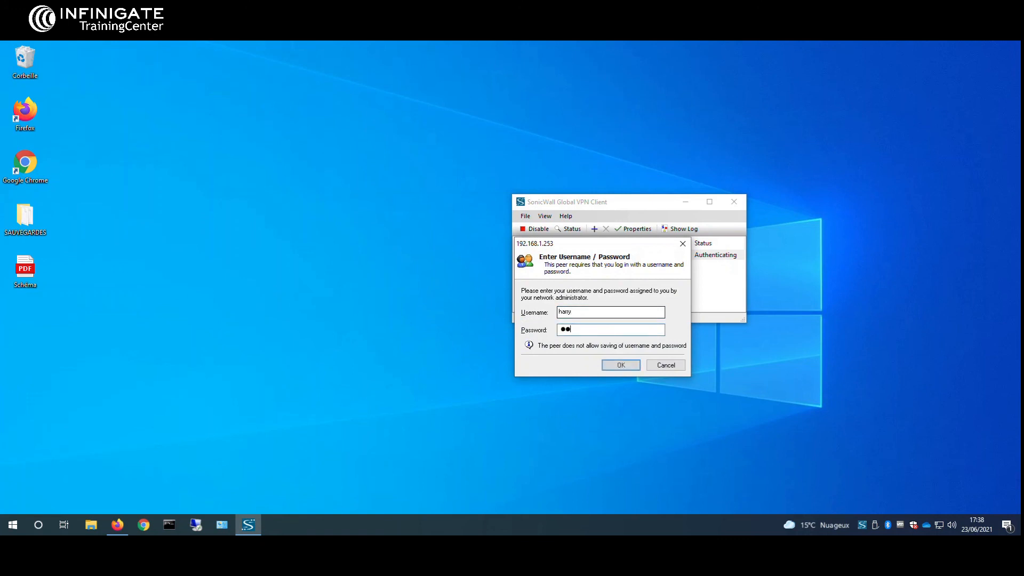
drag(642, 331, 470, 331)
text(••••••••)
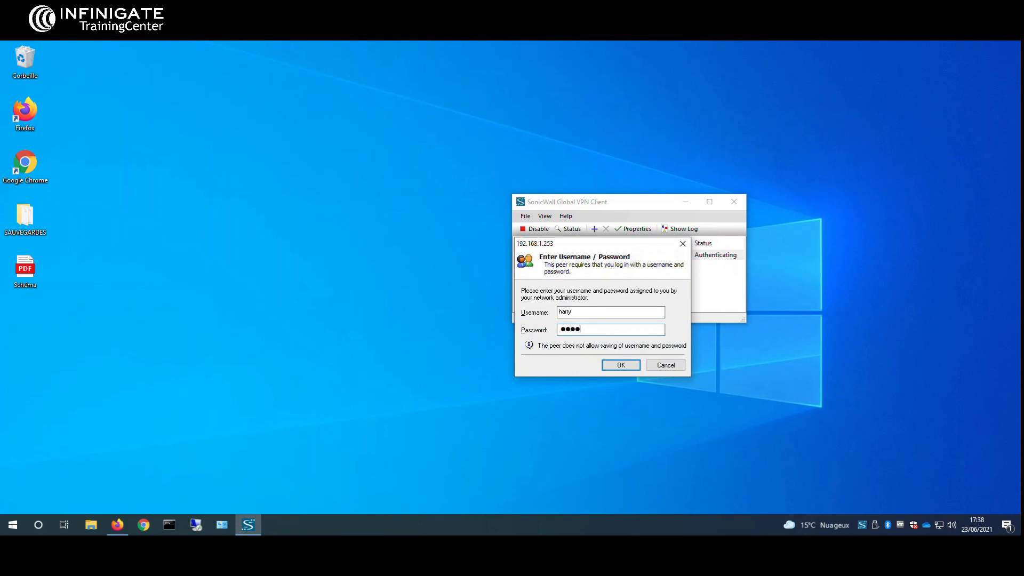
key(Return)
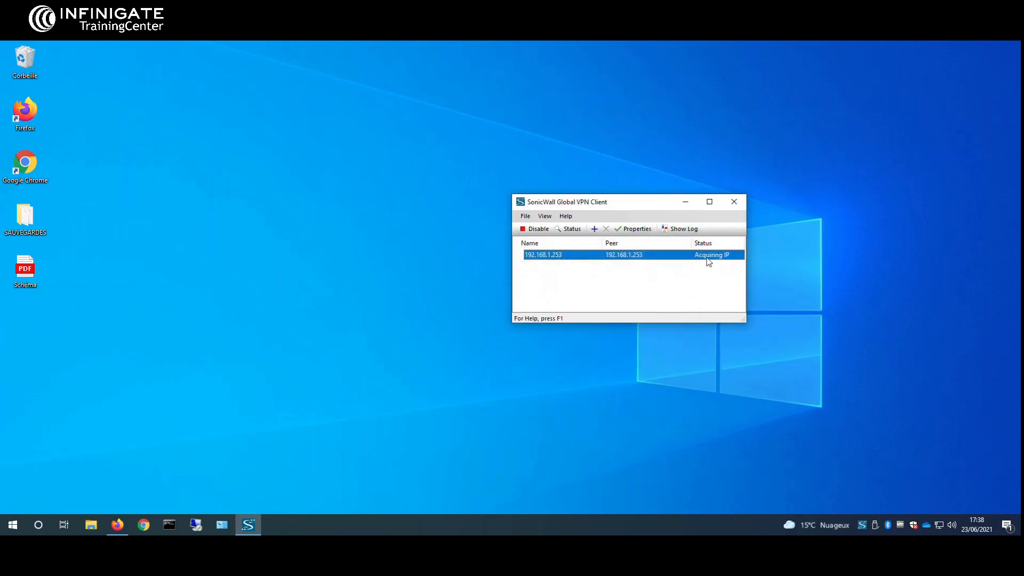
click(681, 228)
drag(312, 136, 227, 112)
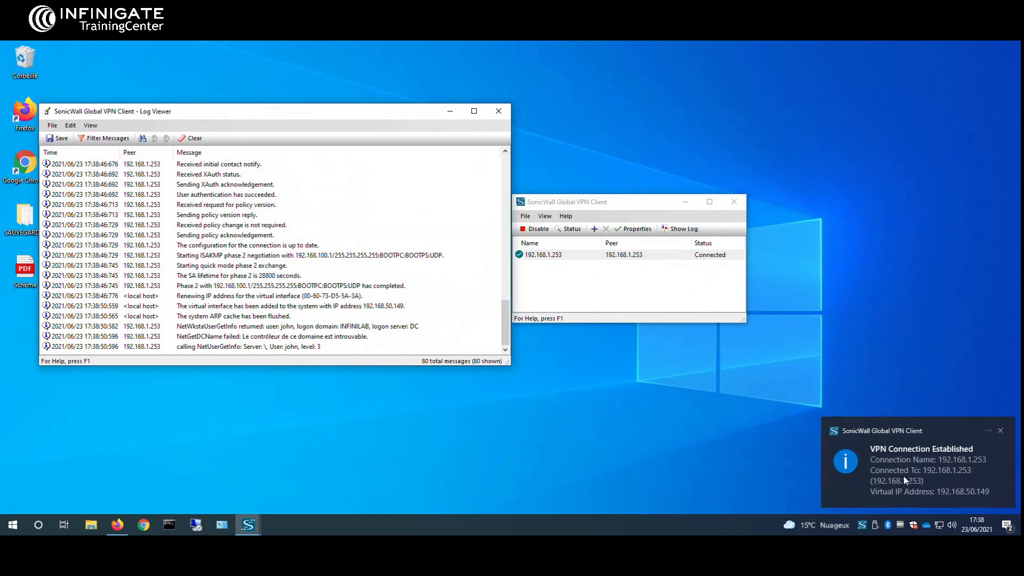
click(169, 525)
Step: Run ipconfig and highlight the VPN adapter's IPv4 address 192.168.50.149
click(412, 335)
text(ipconfig)
key(Return)
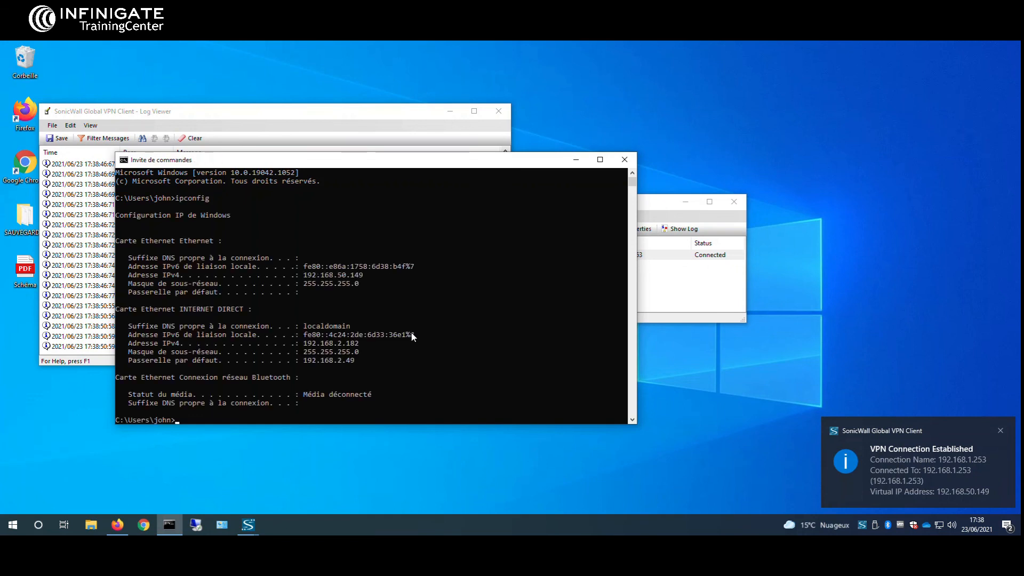
scroll(341, 299, down, 2)
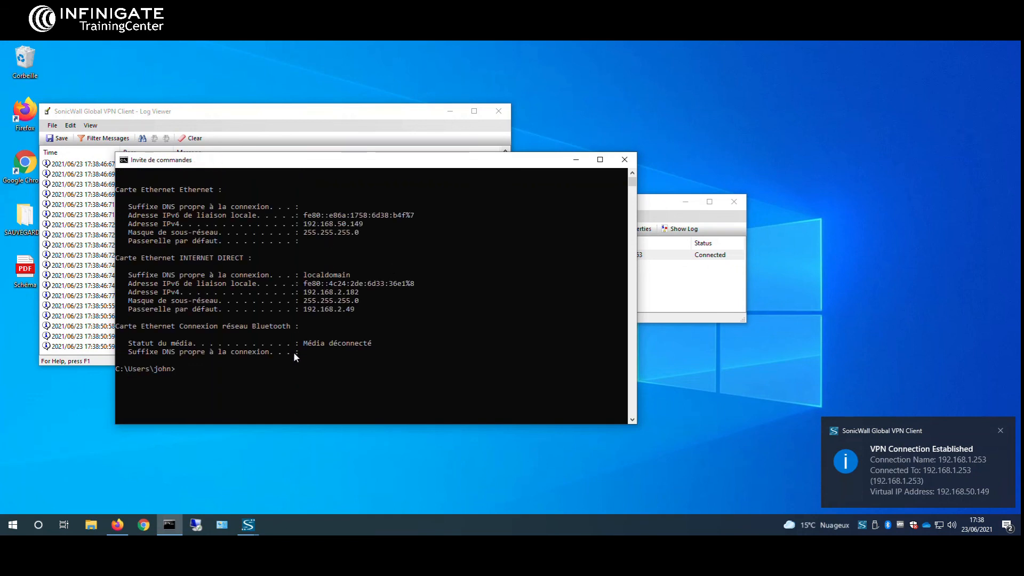
scroll(342, 368, up, 2)
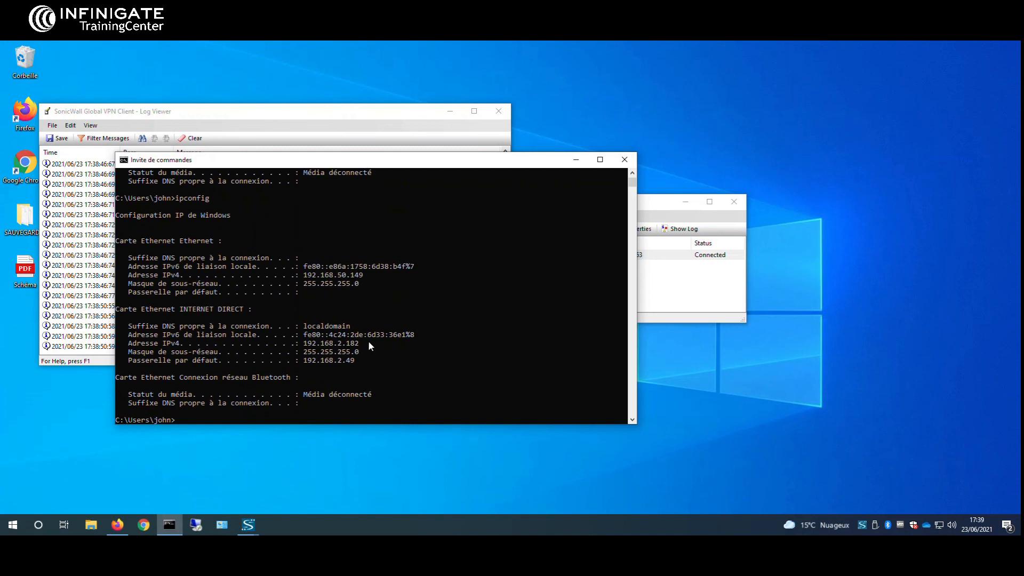
click(313, 275)
drag(317, 274, 363, 275)
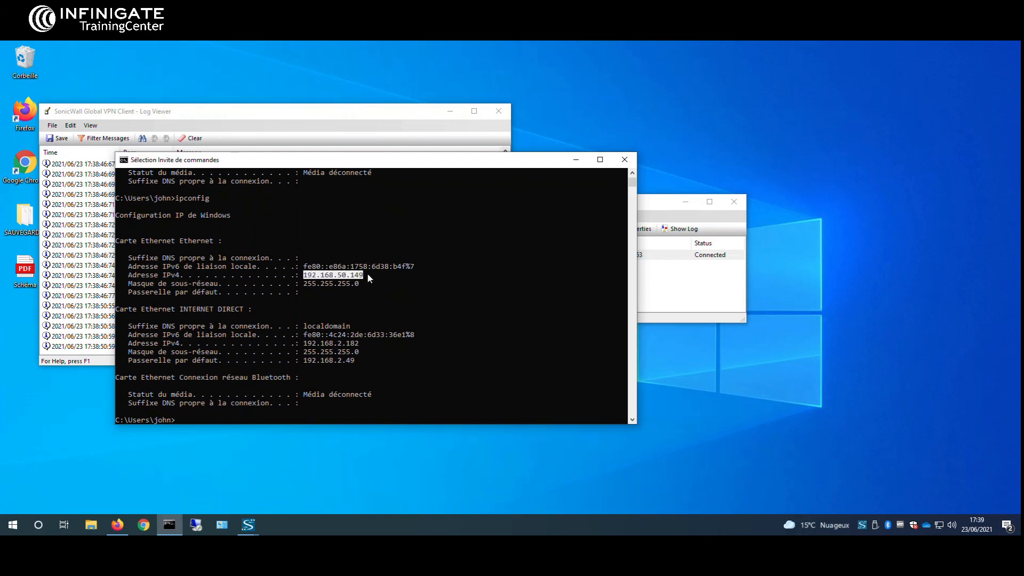
click(360, 275)
click(336, 274)
click(364, 275)
Step: Ping the internal host 192.168.100.1 over the VPN
text(ping 192.168)
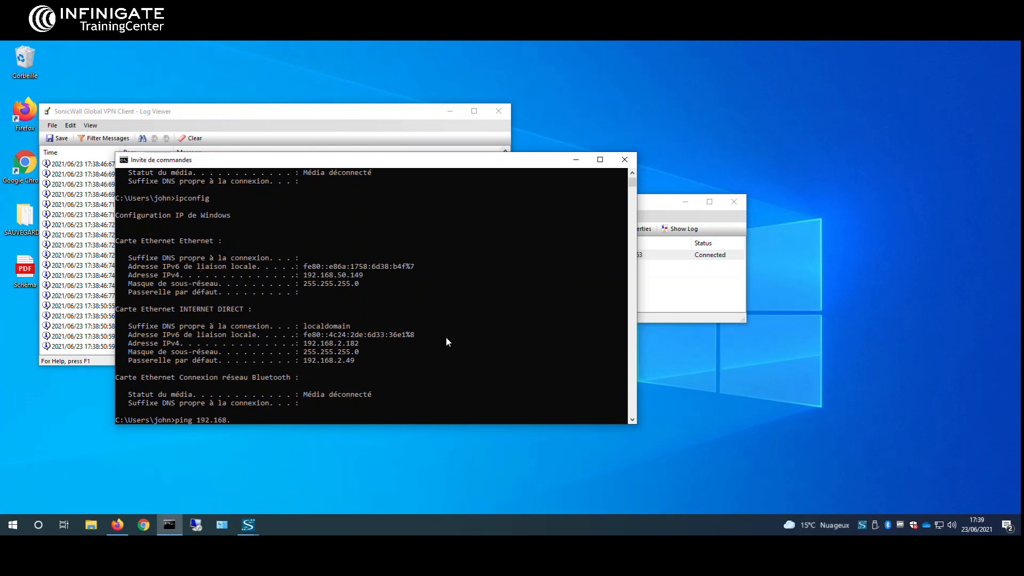
text(.100.1)
key(Return)
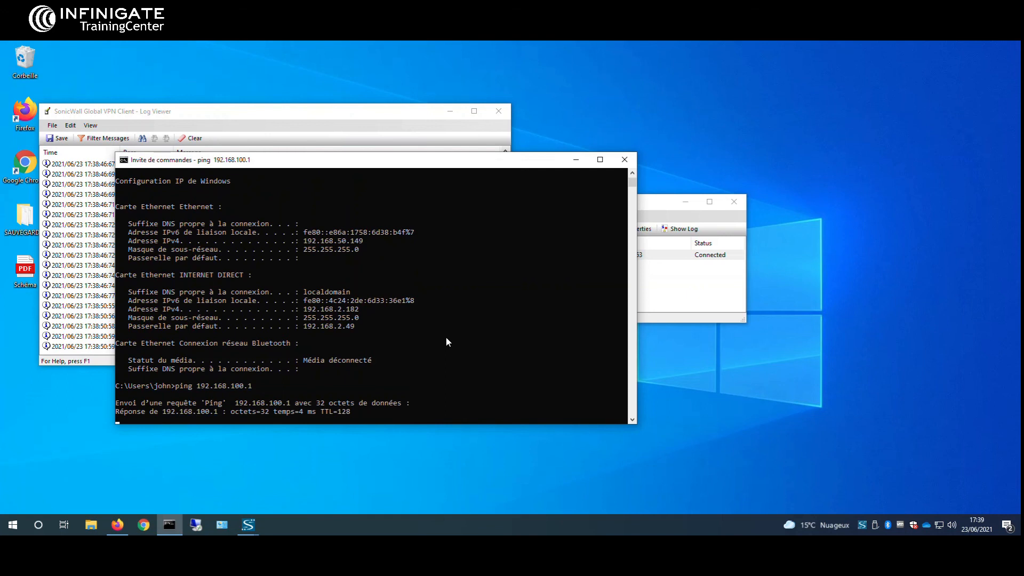